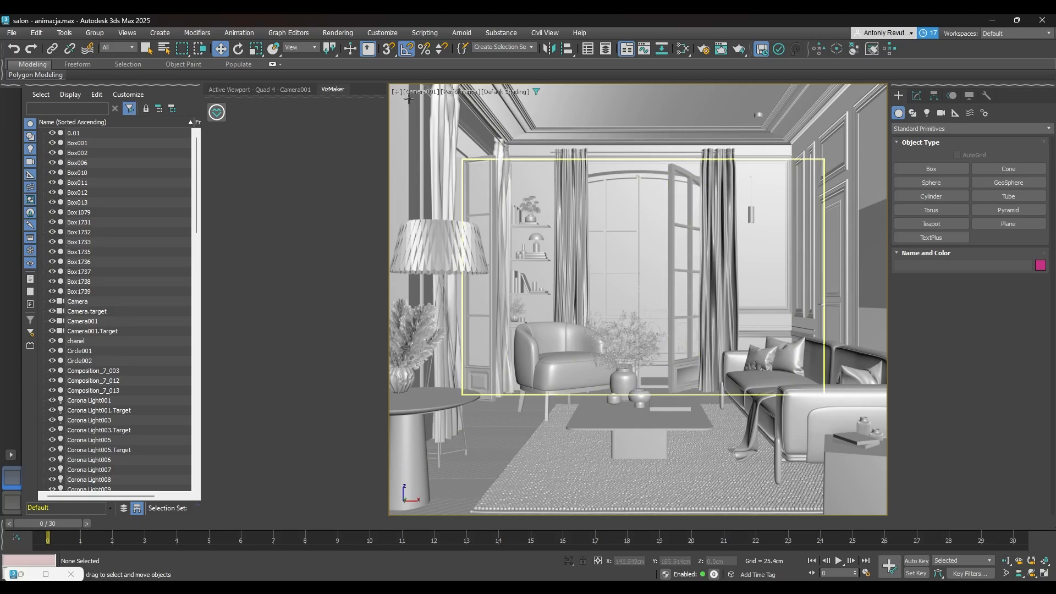
# Set the camera viewport's shading to Flat Color and choose another viewport quality preset
pyautogui.click(505, 92)
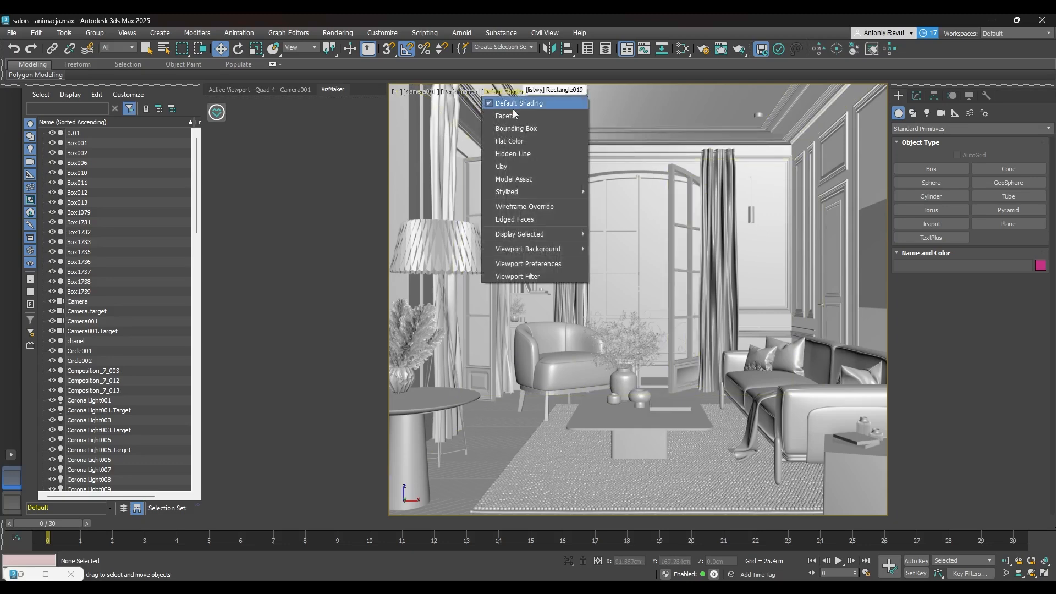
pyautogui.click(507, 145)
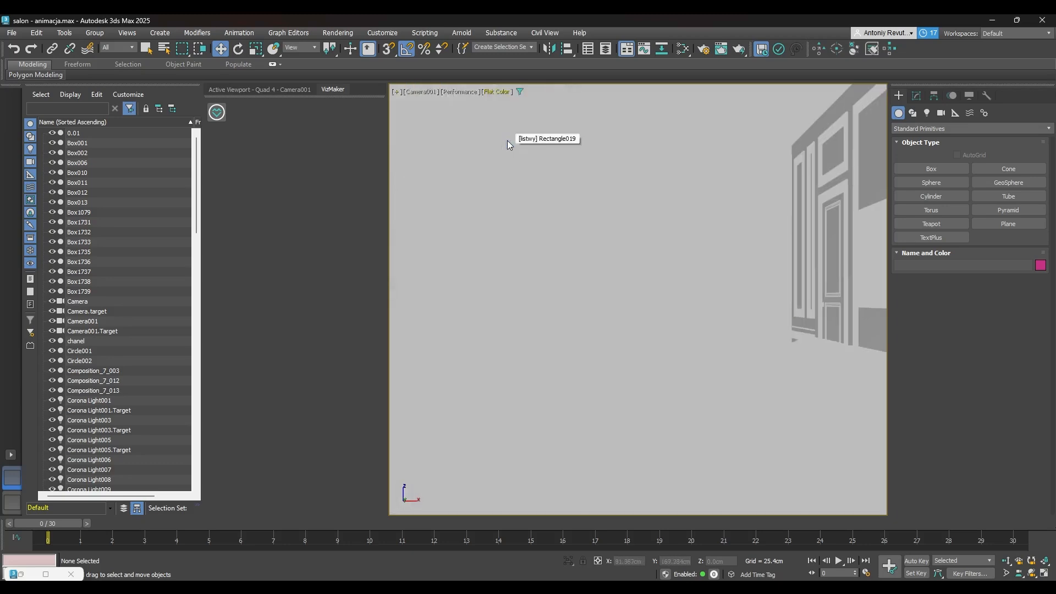
pyautogui.click(458, 91)
pyautogui.click(463, 129)
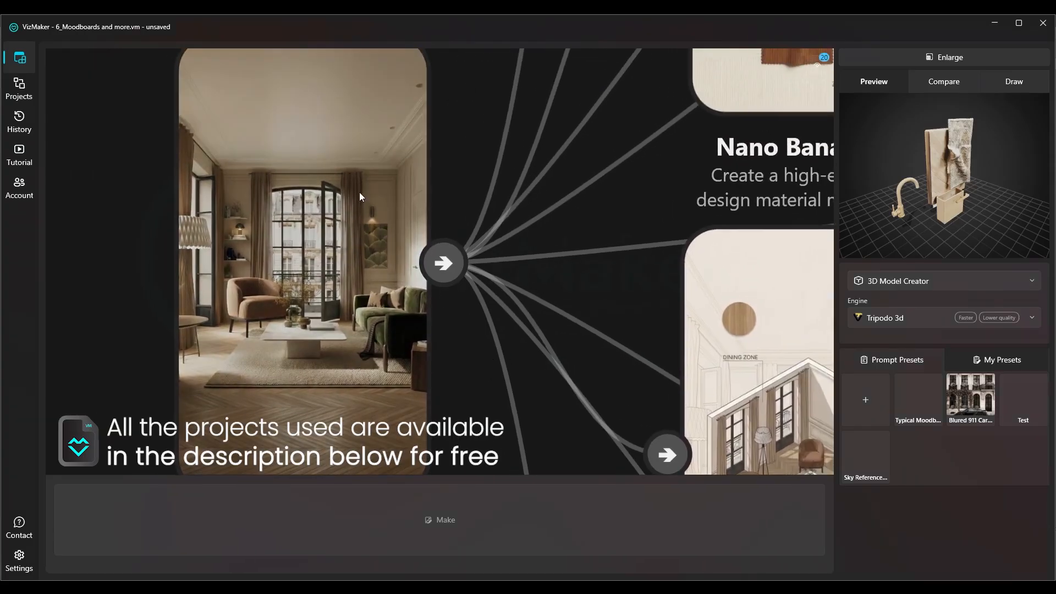
# Switch to VizMaker, select the Source render and change the tool from 3D Model Creator to Image Editor
pyautogui.scroll(-3, 319, 251)
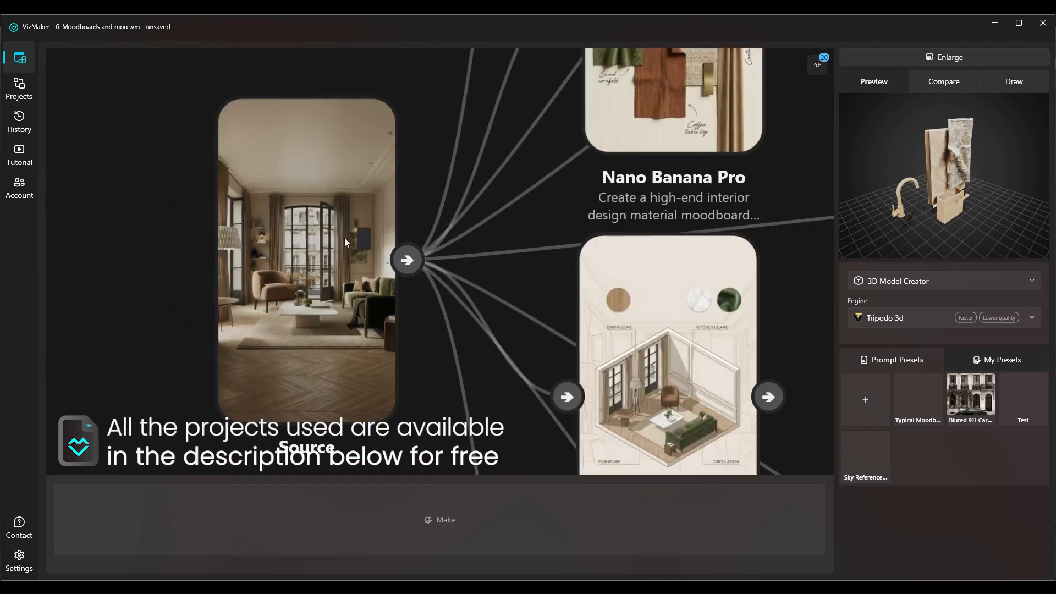
pyautogui.moveTo(410, 254); pyautogui.dragTo(215, 97)
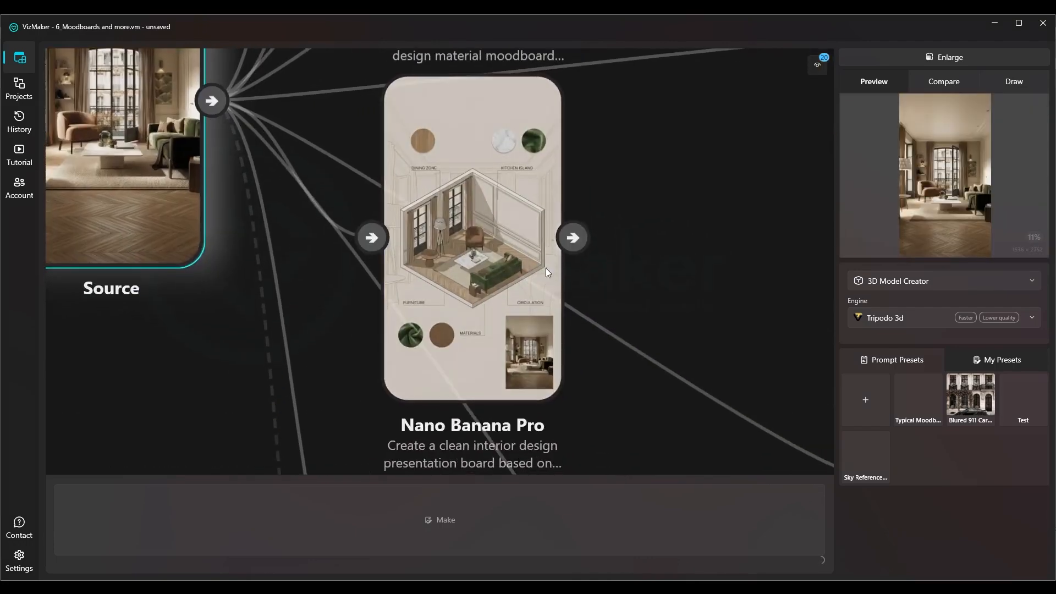
pyautogui.scroll(-3, 553, 279)
pyautogui.moveTo(595, 146); pyautogui.dragTo(472, 394)
pyautogui.scroll(-2, 580, 303)
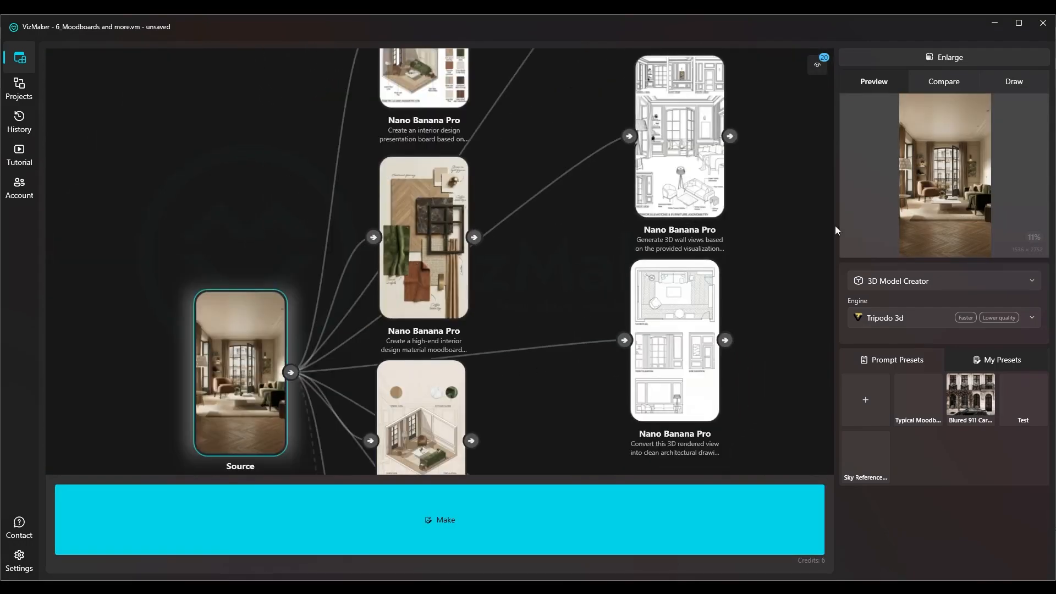
pyautogui.click(891, 282)
pyautogui.click(891, 307)
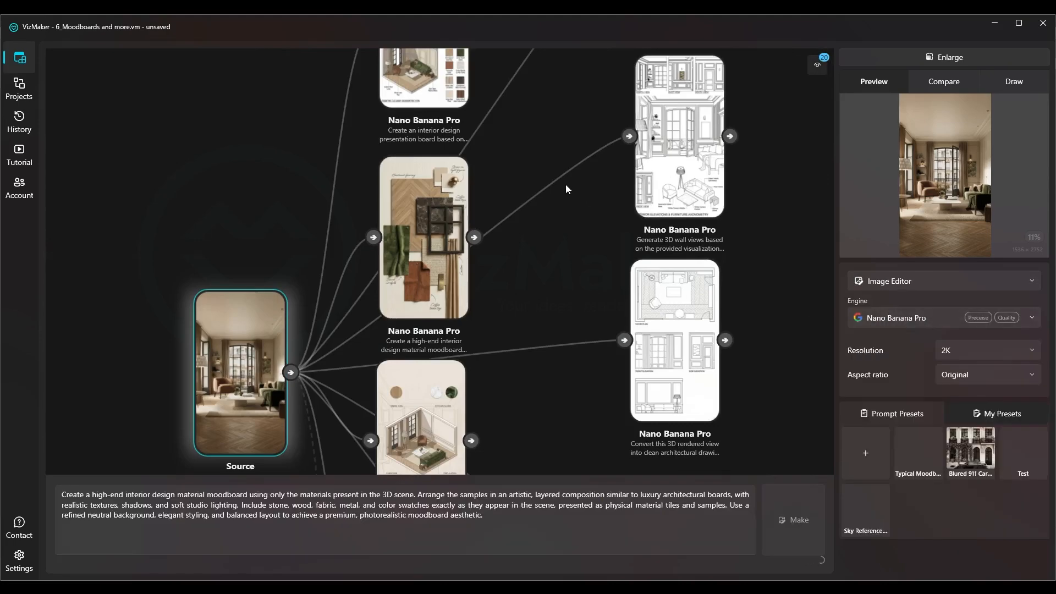
# Select the hand-drawn ink sketch result to load its prompt and highlight the entire prompt text
pyautogui.moveTo(565, 177); pyautogui.dragTo(521, 262)
pyautogui.moveTo(600, 68); pyautogui.dragTo(544, 250)
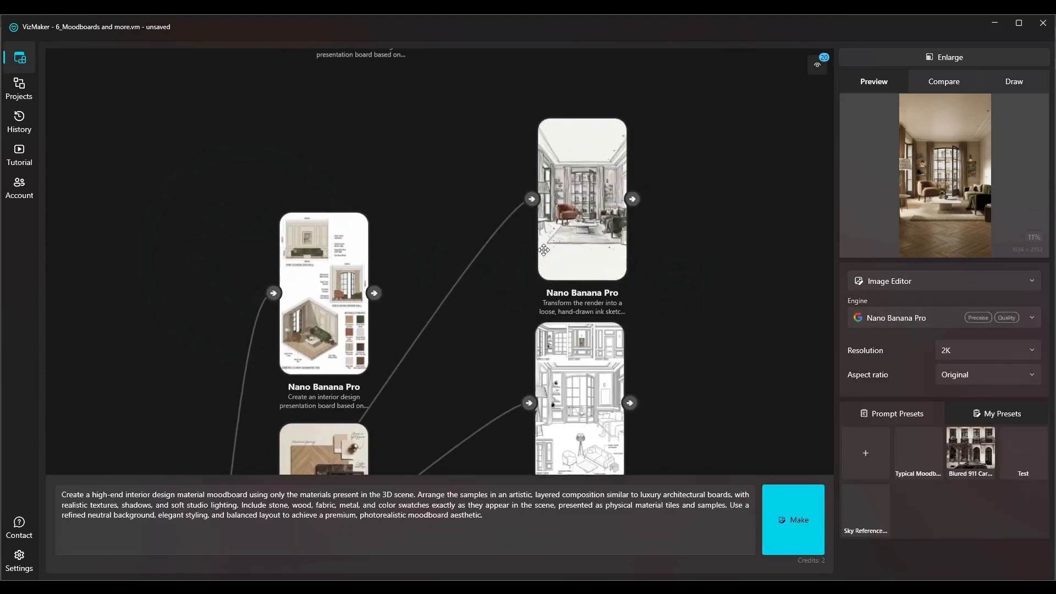
pyautogui.click(608, 202)
pyautogui.moveTo(489, 219); pyautogui.dragTo(510, 88)
pyautogui.click(477, 254)
pyautogui.click(448, 108)
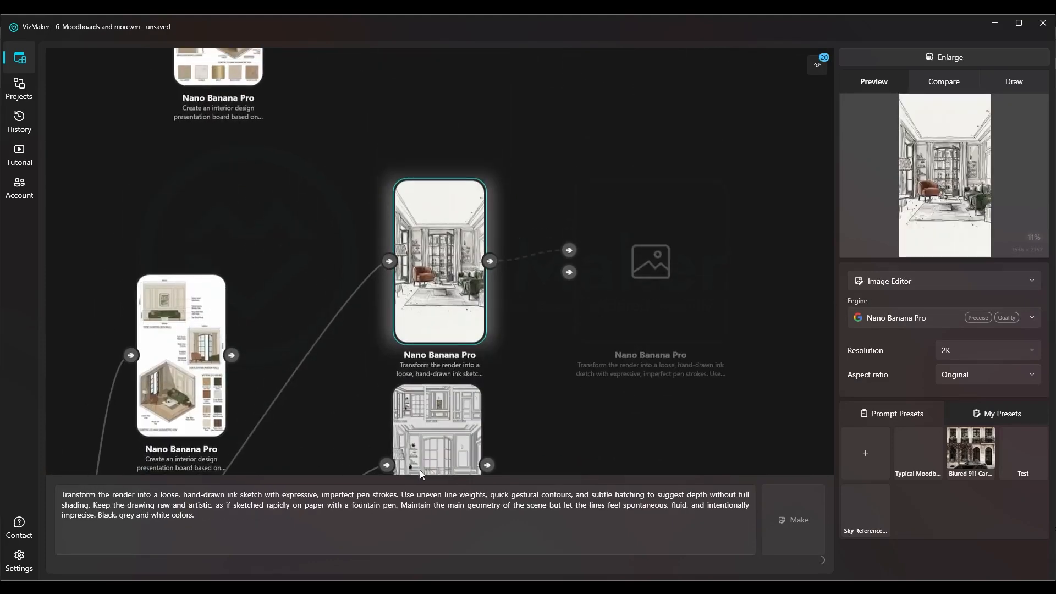
pyautogui.click(212, 521)
pyautogui.hotkey('ctrl', 'a')
pyautogui.scroll(6, 471, 264)
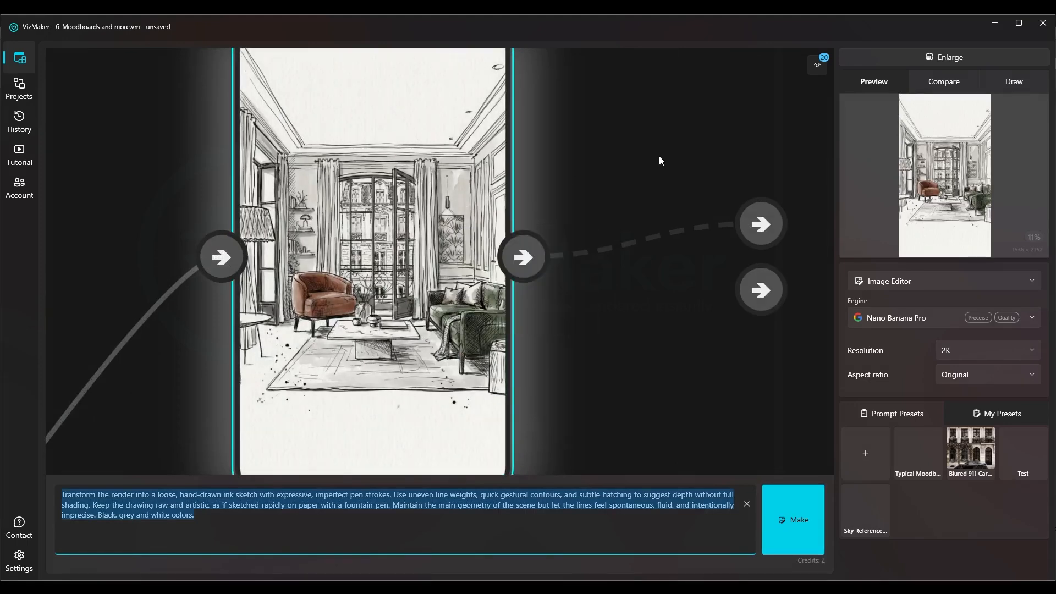
# Select the Source render as input for the ink sketch prompt and move its node farther from the result nodes
pyautogui.click(660, 157)
pyautogui.scroll(-10, 660, 157)
pyautogui.moveTo(456, 273)
pyautogui.mouseDown()
pyautogui.moveTo(605, 160)
pyautogui.moveTo(693, 188)
pyautogui.mouseUp()
pyautogui.click(286, 193)
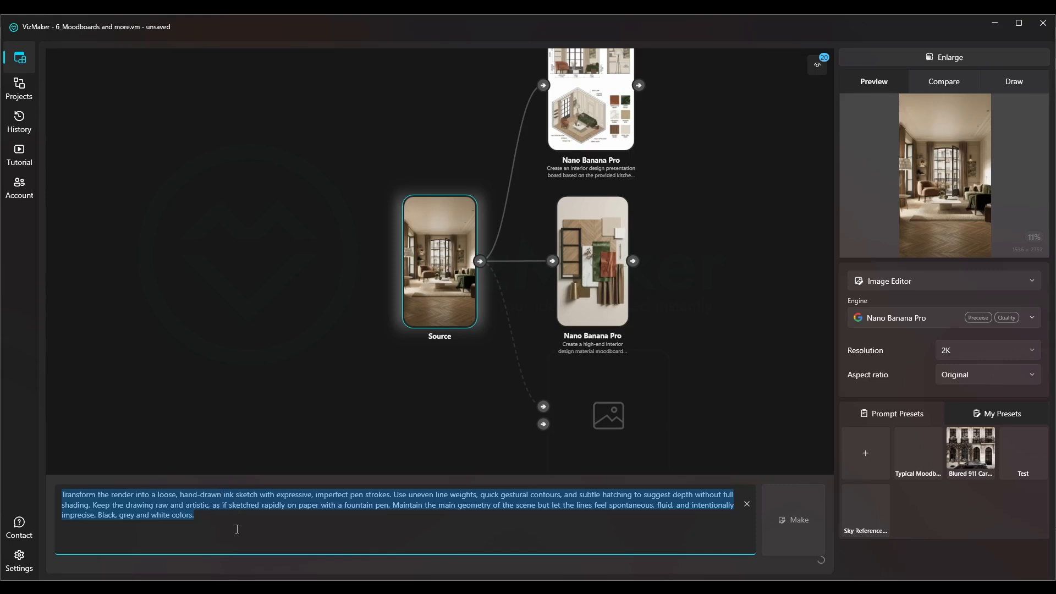
pyautogui.click(237, 530)
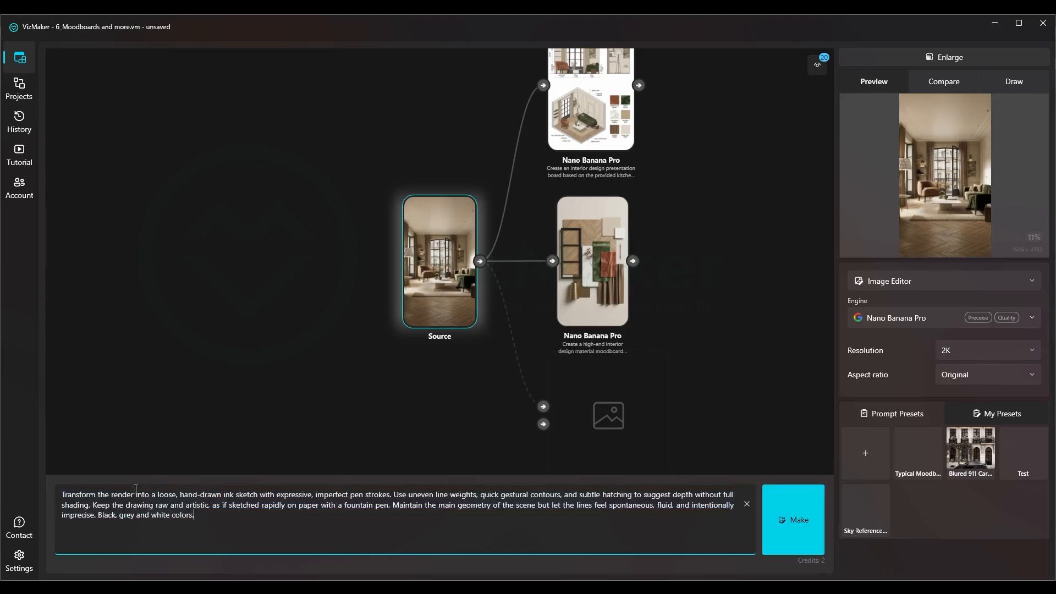
pyautogui.moveTo(445, 288); pyautogui.dragTo(344, 301)
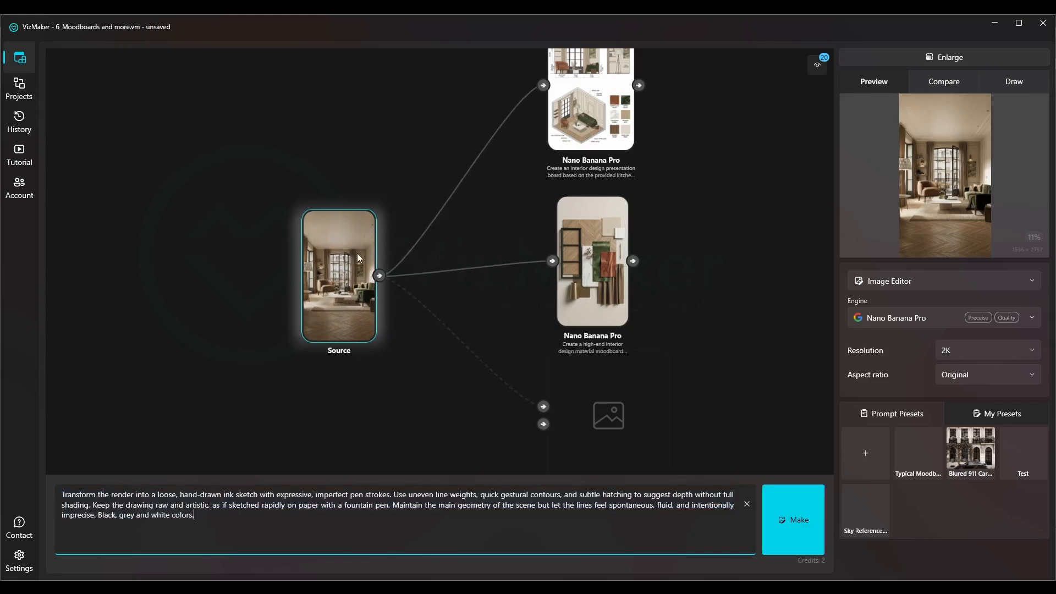
# Read through the ink sketch prompt phrase by phrase, covering stroke style, line weights, hatching, scene geometry and colors, and compare it with the Source render
pyautogui.moveTo(94, 494); pyautogui.dragTo(260, 495)
pyautogui.click(173, 495)
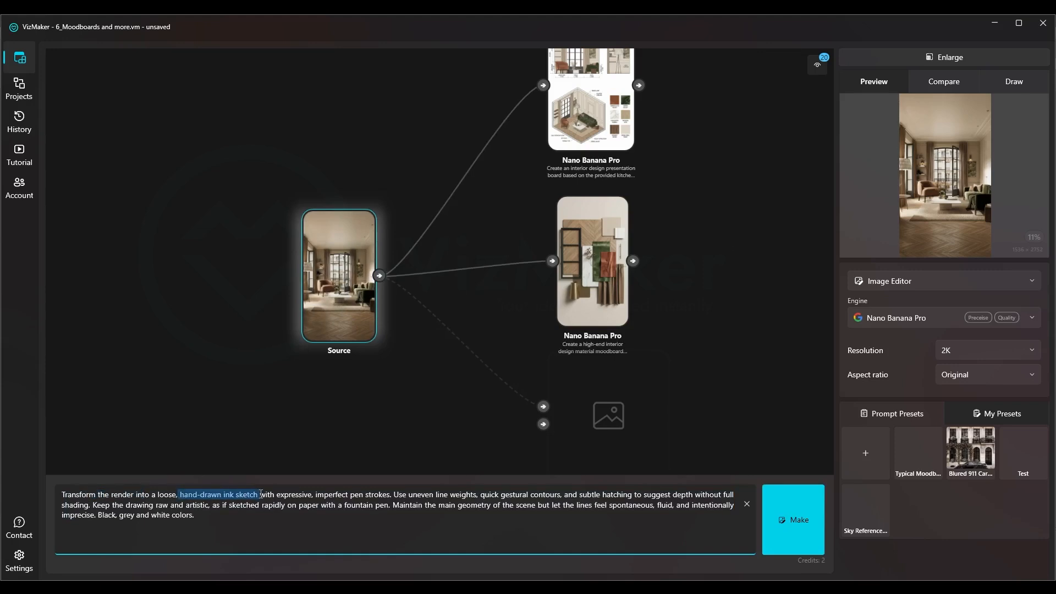
pyautogui.click(274, 495)
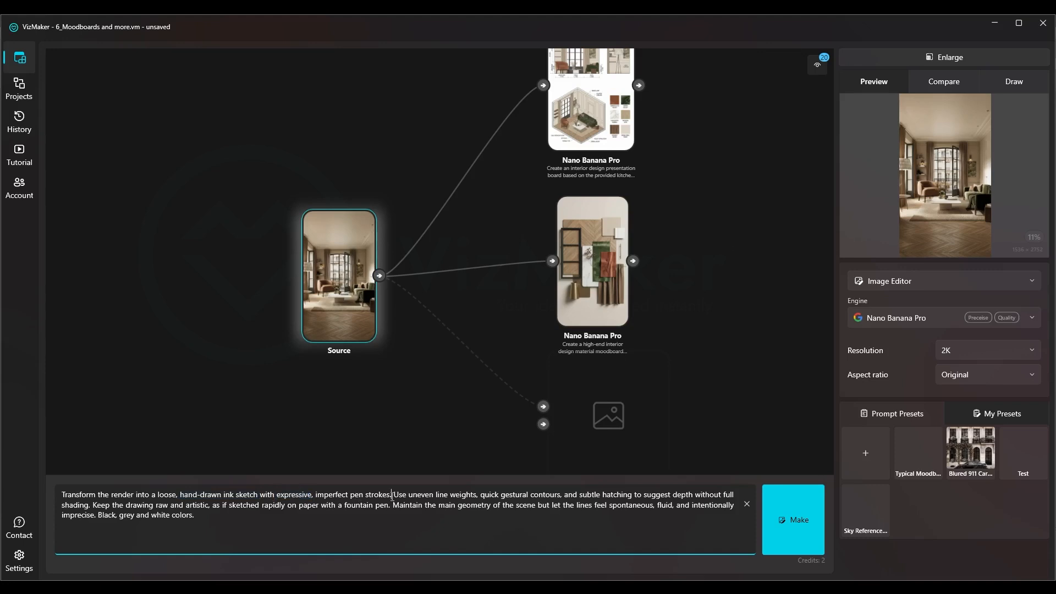
pyautogui.moveTo(500, 494); pyautogui.dragTo(555, 503)
pyautogui.click(581, 496)
pyautogui.moveTo(646, 495); pyautogui.dragTo(698, 494)
pyautogui.click(94, 506)
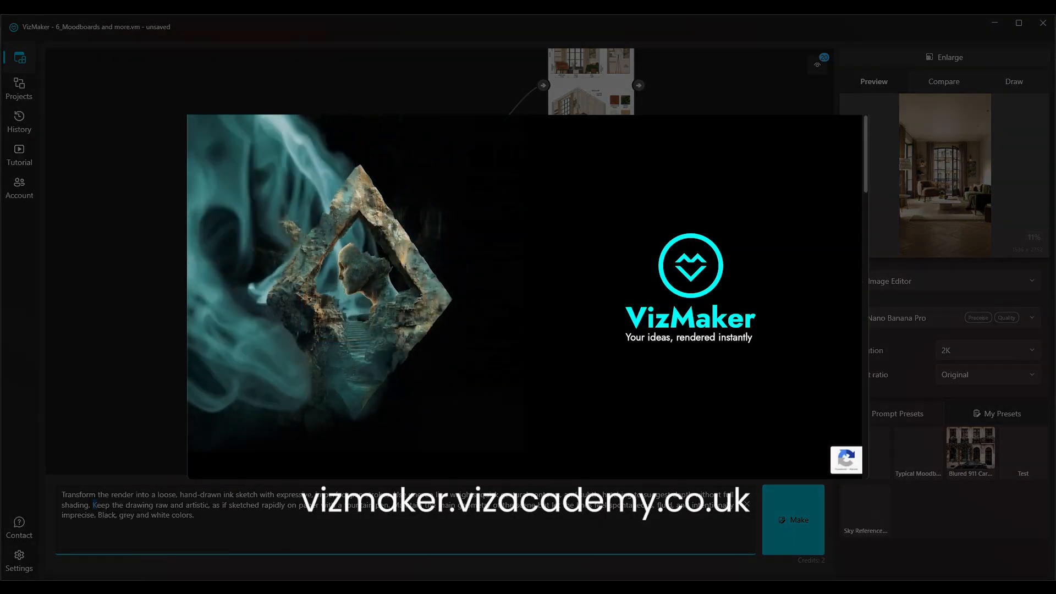
pyautogui.moveTo(130, 503); pyautogui.dragTo(265, 510)
pyautogui.click(299, 506)
pyautogui.moveTo(401, 506); pyautogui.dragTo(445, 505)
pyautogui.moveTo(516, 506); pyautogui.dragTo(529, 507)
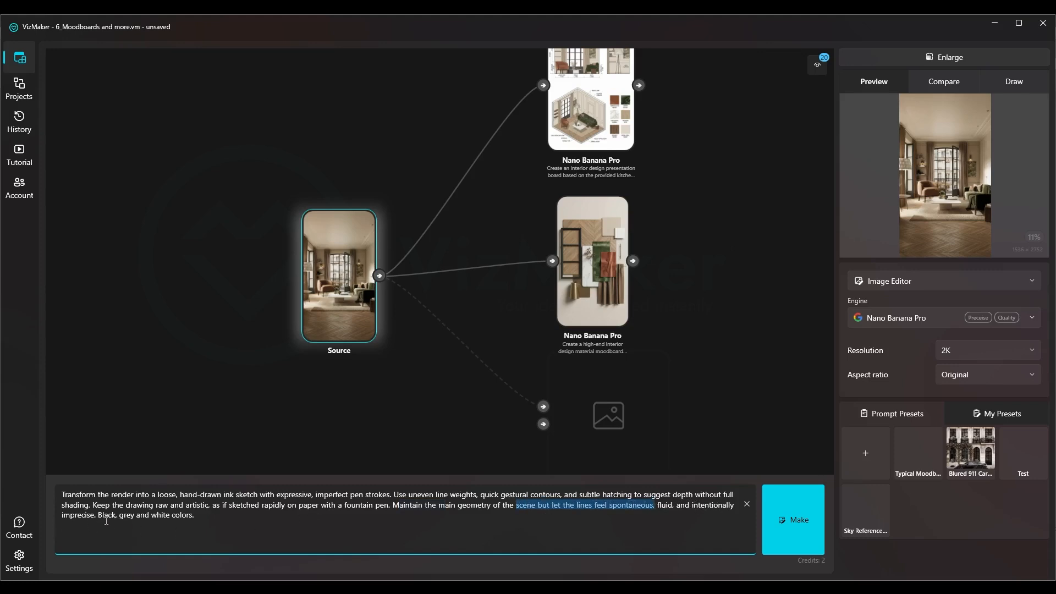
pyautogui.click(204, 515)
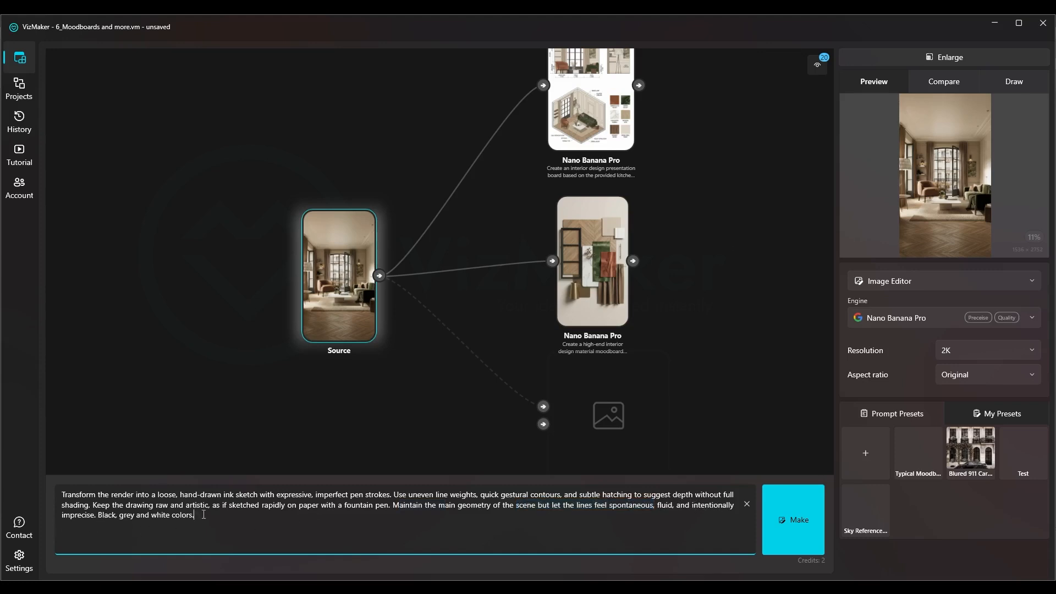
pyautogui.hotkey('ctrl', 'a')
pyautogui.click(291, 525)
pyautogui.scroll(5, 316, 310)
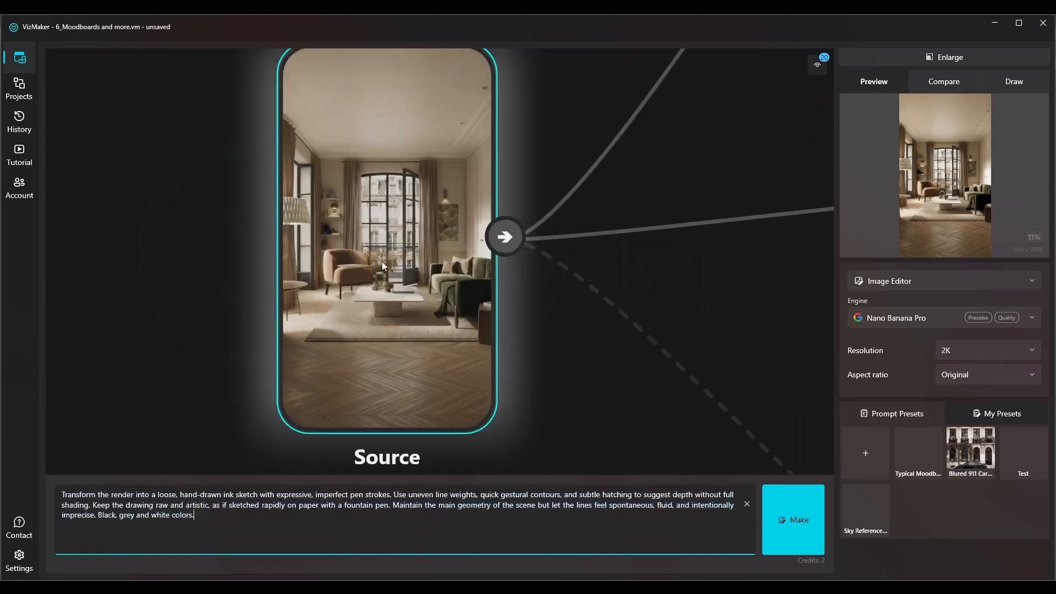
pyautogui.moveTo(198, 517); pyautogui.dragTo(47, 497)
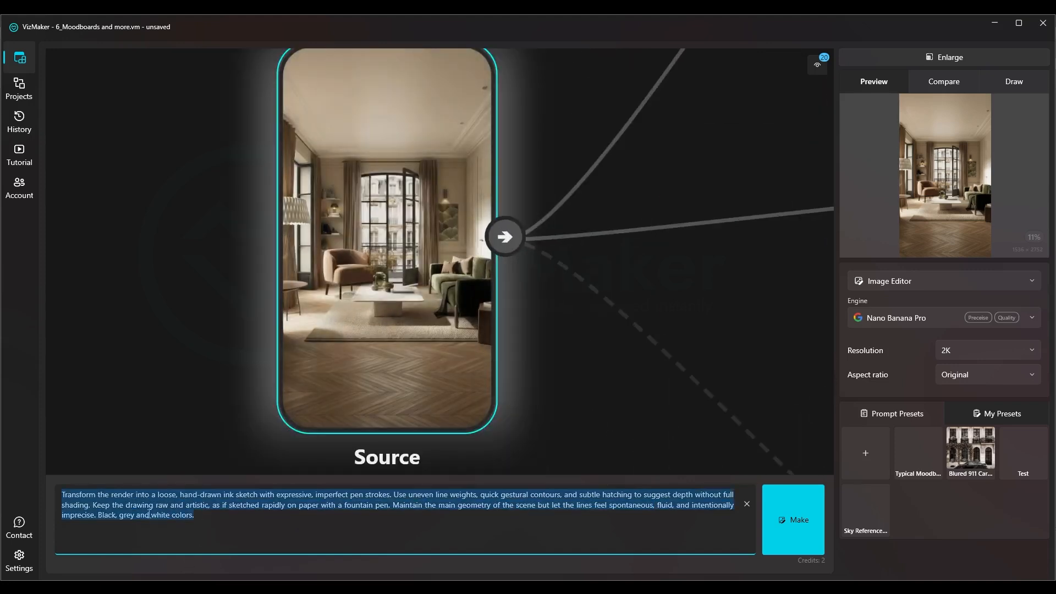
pyautogui.click(221, 518)
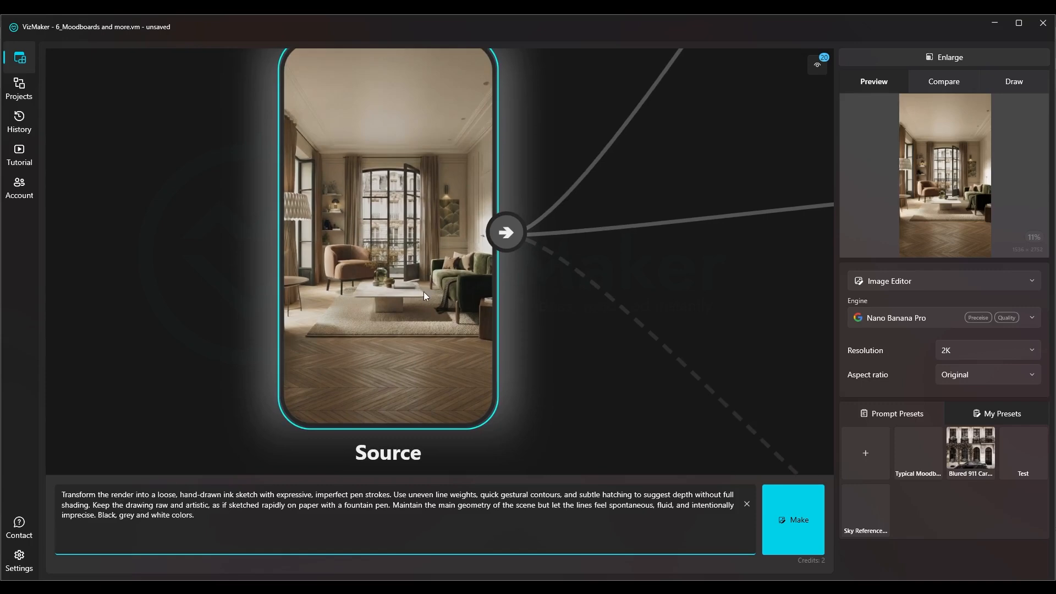
# Show the built-in Prompt Presets and review the available tools and image engines
pyautogui.scroll(-3, 434, 300)
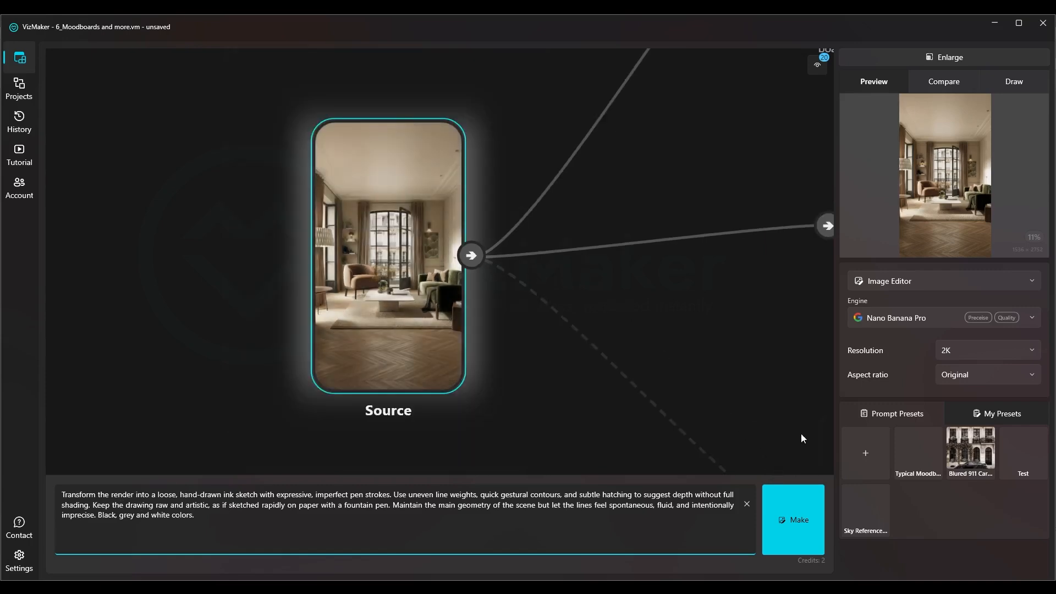
pyautogui.click(884, 411)
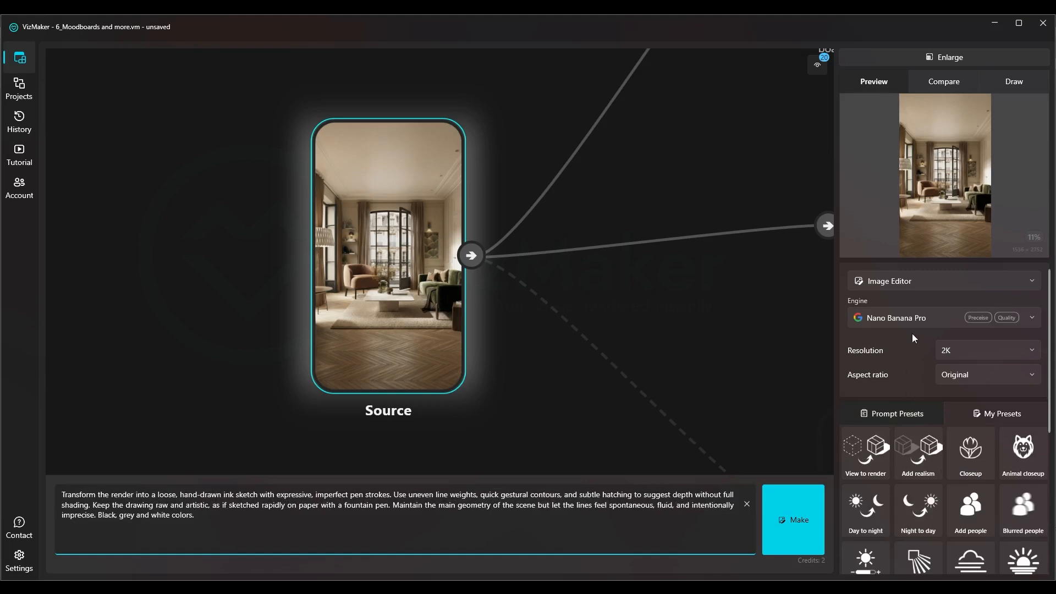
pyautogui.click(883, 281)
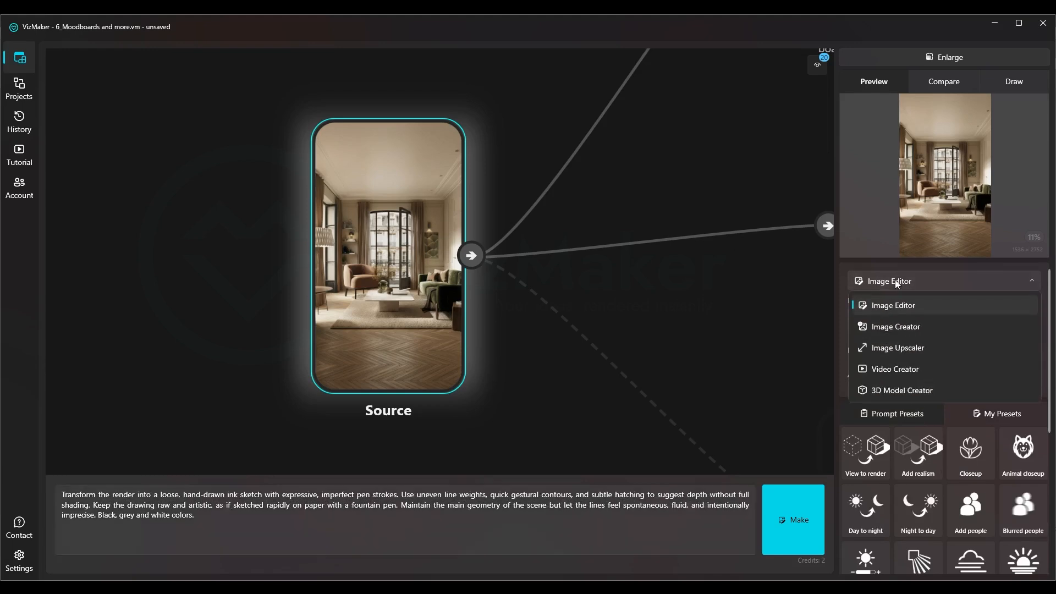
pyautogui.click(902, 282)
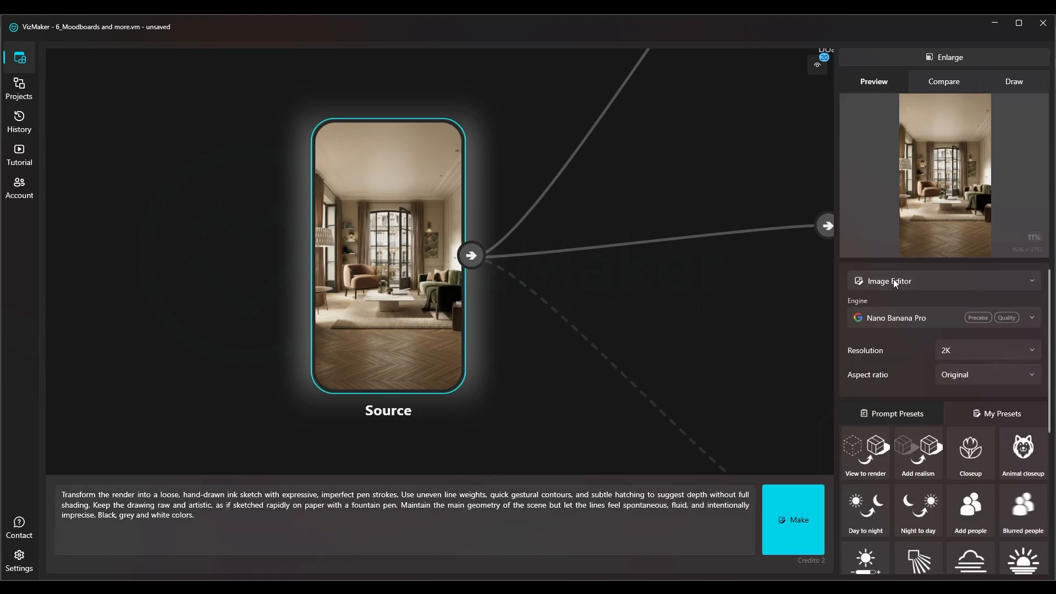
pyautogui.moveTo(220, 516); pyautogui.dragTo(80, 484)
pyautogui.click(208, 519)
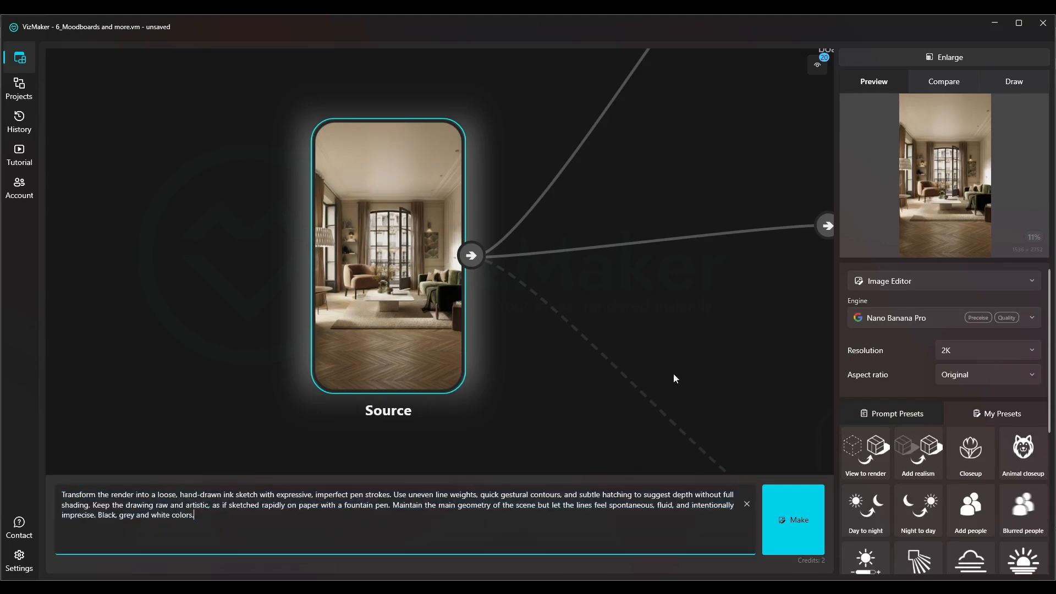
pyautogui.click(901, 320)
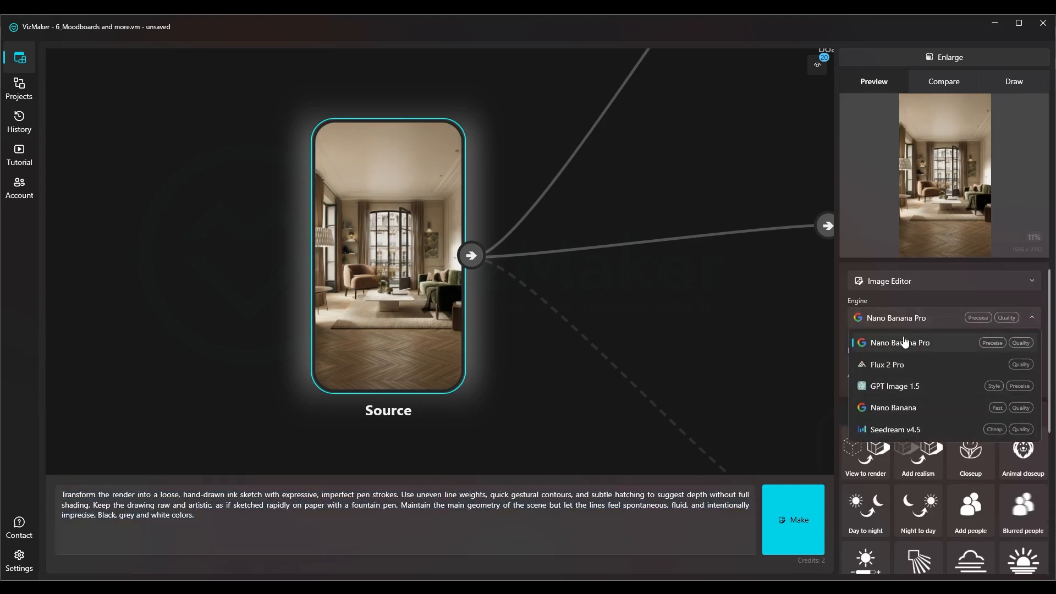
pyautogui.click(917, 319)
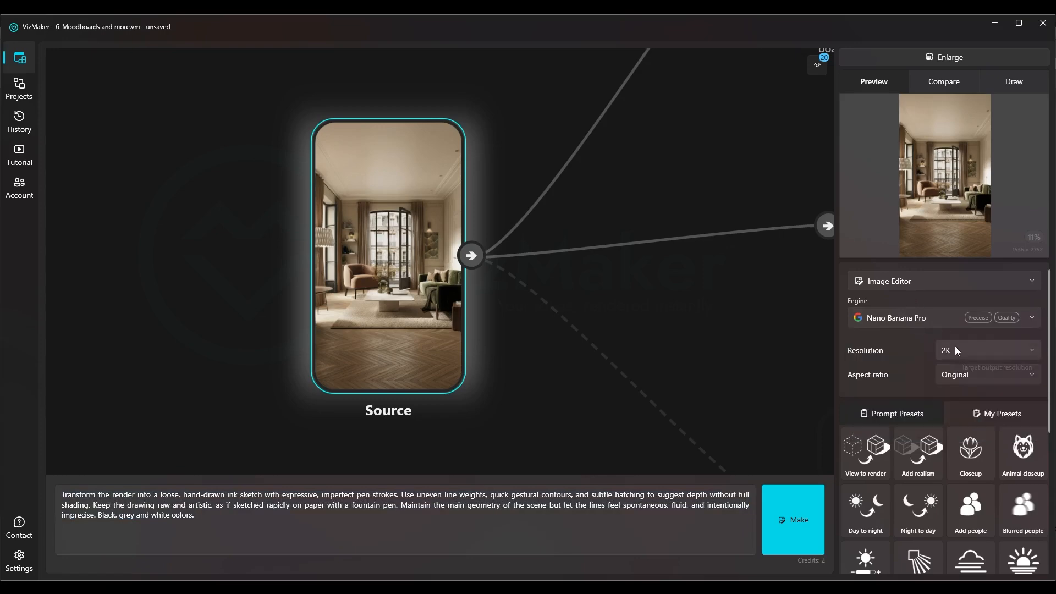
# Generate the hand-drawn ink sketch from the Source render using Nano Banana Pro at 2K with the original aspect ratio
pyautogui.click(794, 519)
pyautogui.scroll(-5, 402, 277)
pyautogui.moveTo(562, 284); pyautogui.dragTo(521, 274)
pyautogui.scroll(6, 544, 292)
pyautogui.scroll(-3, 455, 280)
# Load the prompt from the 3D wall views and furniture axonometry board, and reselect the Source render
pyautogui.moveTo(292, 262); pyautogui.dragTo(331, 362)
pyautogui.moveTo(152, 333); pyautogui.dragTo(273, 118)
pyautogui.scroll(5, 641, 238)
pyautogui.click(641, 238)
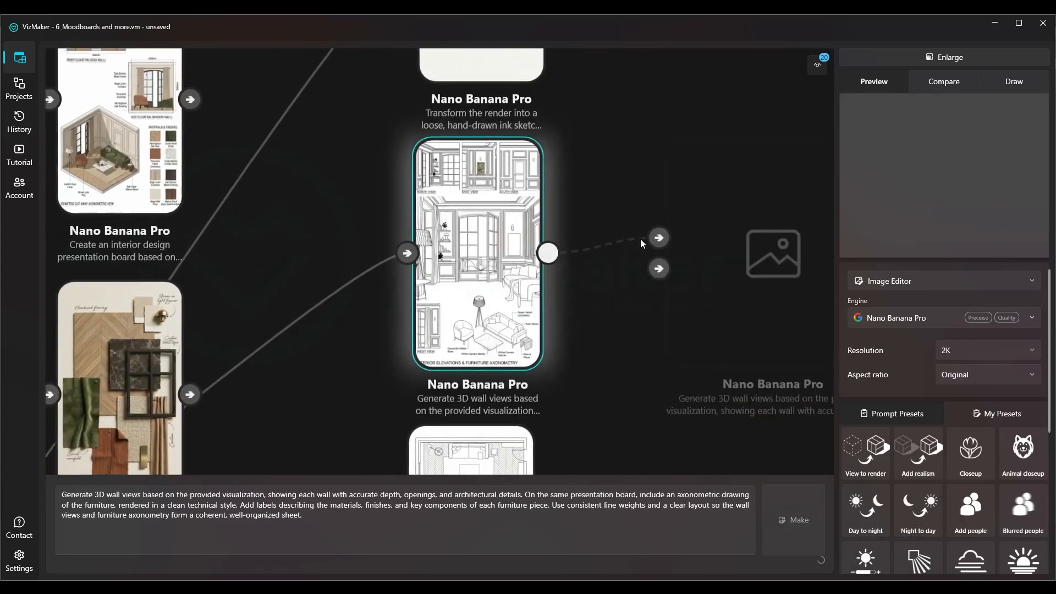
pyautogui.scroll(-5, 640, 242)
pyautogui.moveTo(239, 251); pyautogui.dragTo(563, 225)
pyautogui.scroll(6, 252, 253)
pyautogui.click(325, 242)
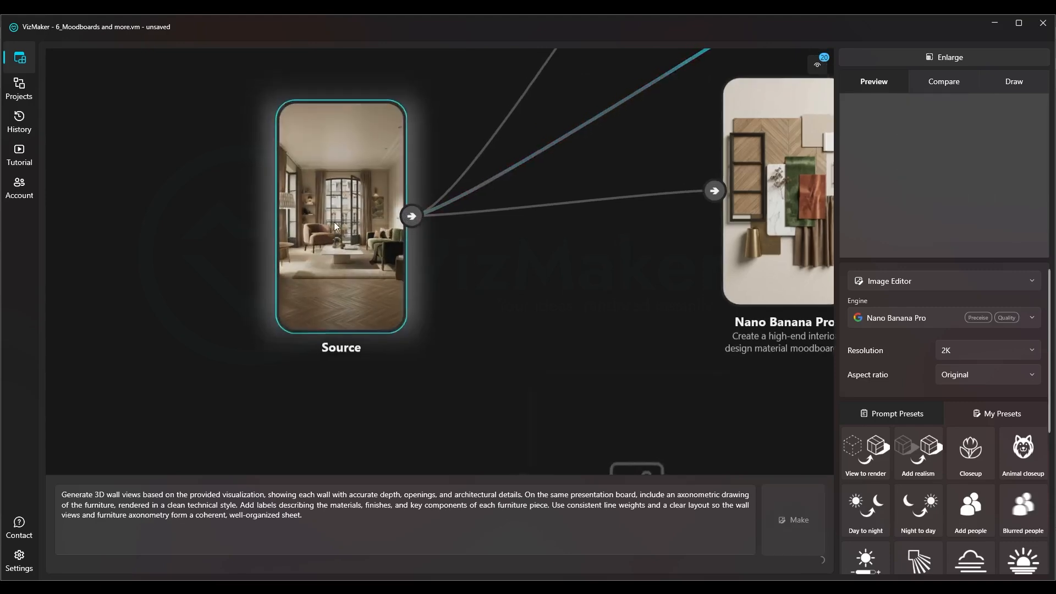
# Apply the Blueprints preset to the Source render and generate the technical drawings with Nano Banana Pro
pyautogui.scroll(-5, 949, 490)
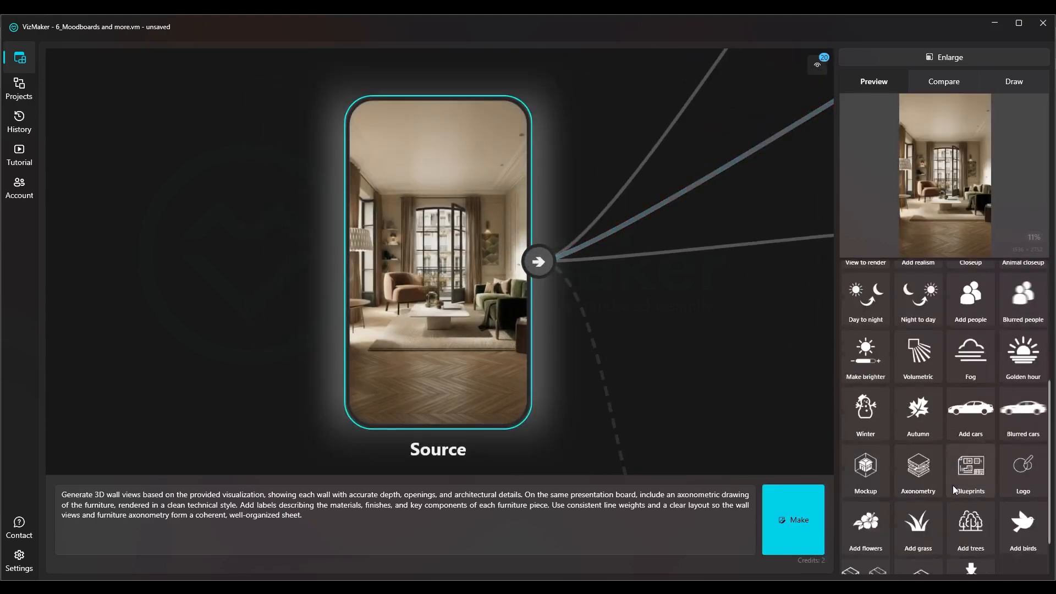
pyautogui.scroll(5, 935, 429)
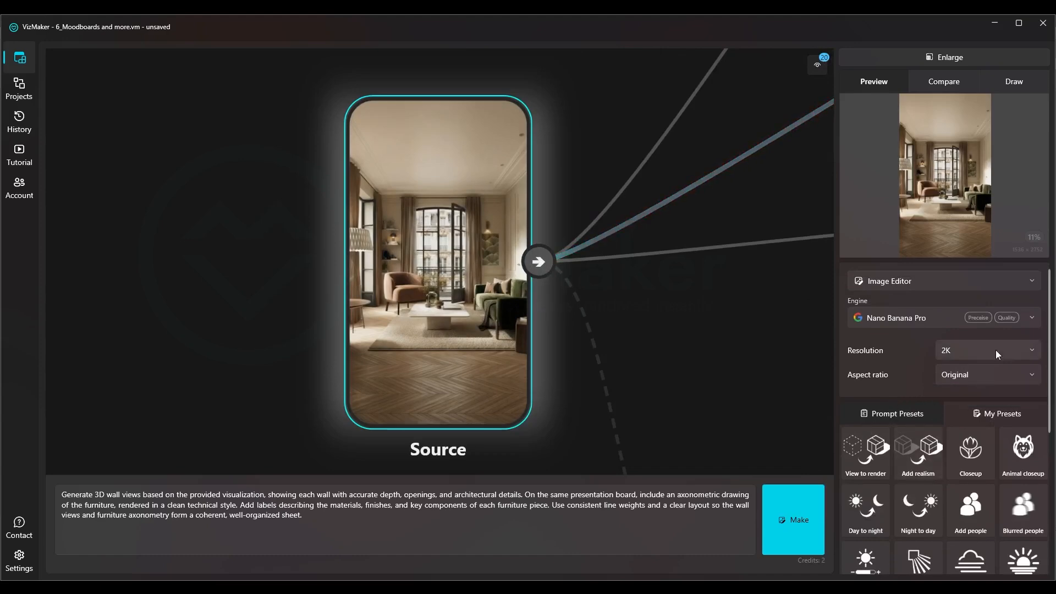
pyautogui.moveTo(1050, 349); pyautogui.dragTo(1050, 487)
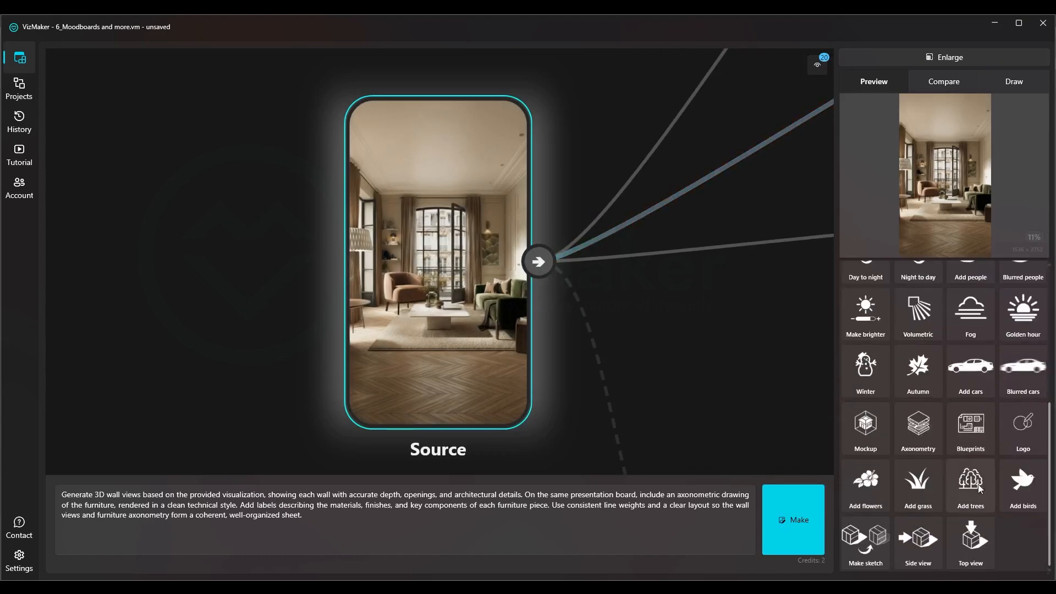
pyautogui.click(970, 429)
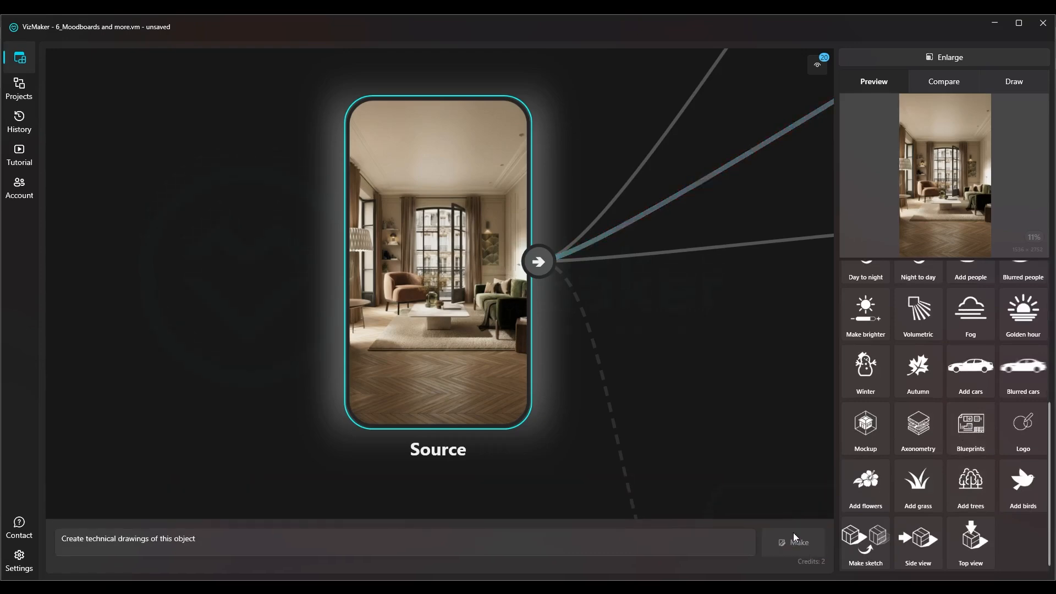
pyautogui.click(795, 536)
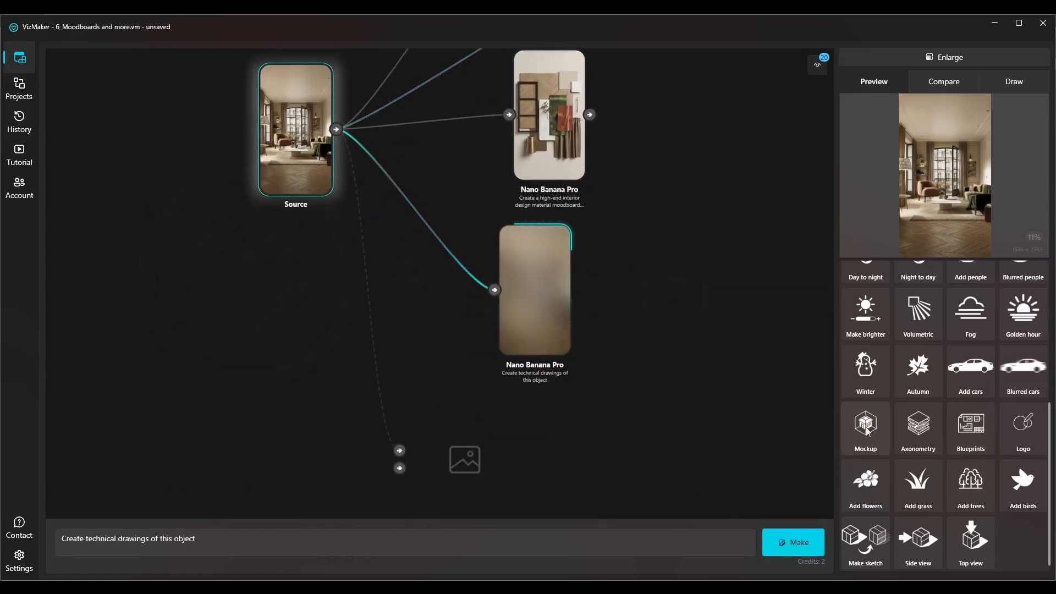
# Generate two more images from the Source render, one with the Mockup preset and one with the Axonometry preset
pyautogui.click(867, 429)
pyautogui.click(794, 543)
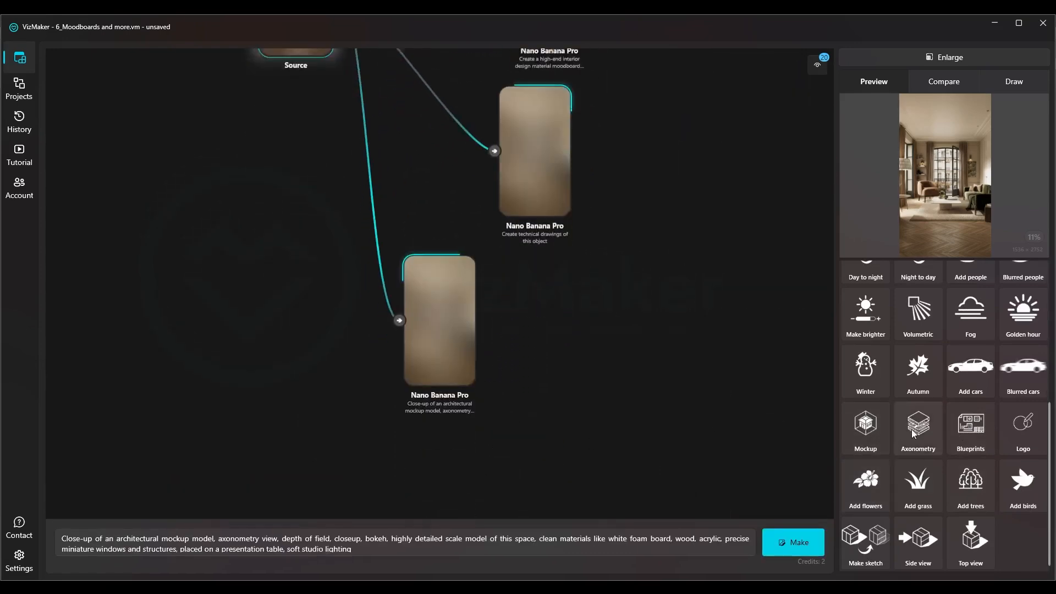
pyautogui.click(908, 446)
pyautogui.click(795, 542)
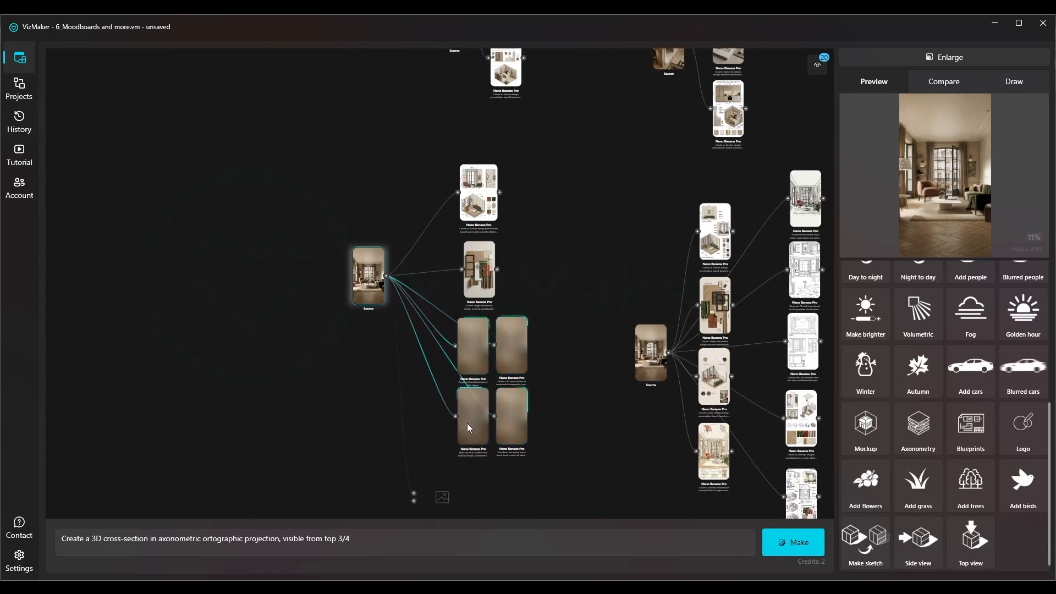
# Select the four new result nodes together and move them lower, leaving space under the material moodboard
pyautogui.moveTo(560, 349); pyautogui.dragTo(434, 432)
pyautogui.moveTo(475, 358); pyautogui.dragTo(483, 475)
pyautogui.moveTo(508, 361); pyautogui.dragTo(391, 242)
# Load the prompt from the existing 3D wall views board and reselect the Source render with that prompt kept
pyautogui.scroll(4, 624, 262)
pyautogui.moveTo(702, 171); pyautogui.dragTo(560, 312)
pyautogui.moveTo(650, 148); pyautogui.dragTo(565, 261)
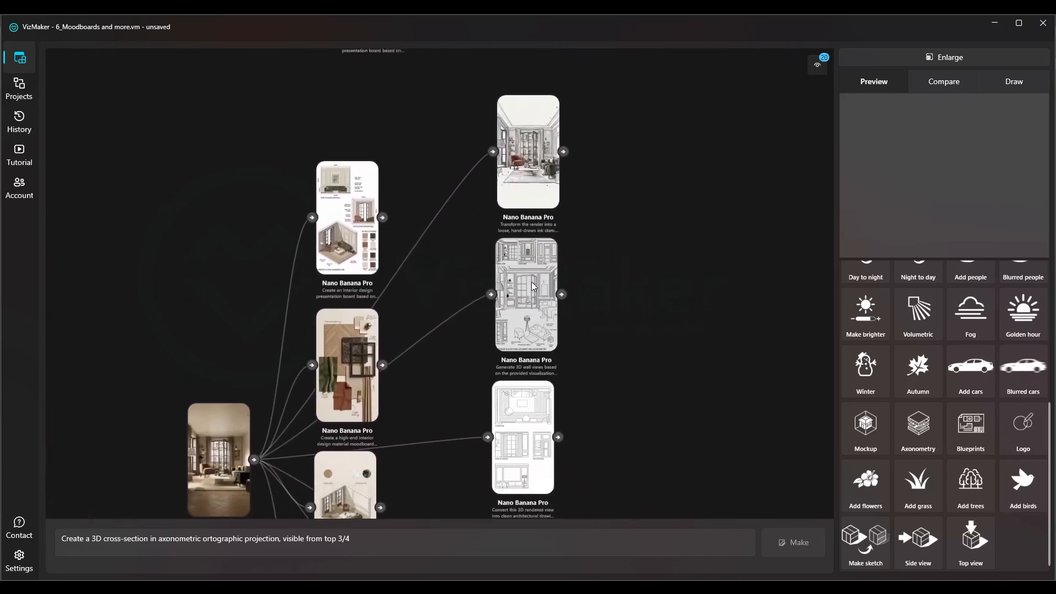
pyautogui.click(532, 287)
pyautogui.moveTo(352, 518); pyautogui.dragTo(61, 495)
pyautogui.scroll(-5, 554, 334)
pyautogui.moveTo(342, 311); pyautogui.dragTo(408, 282)
pyautogui.scroll(6, 291, 290)
pyautogui.click(220, 286)
pyautogui.click(373, 521)
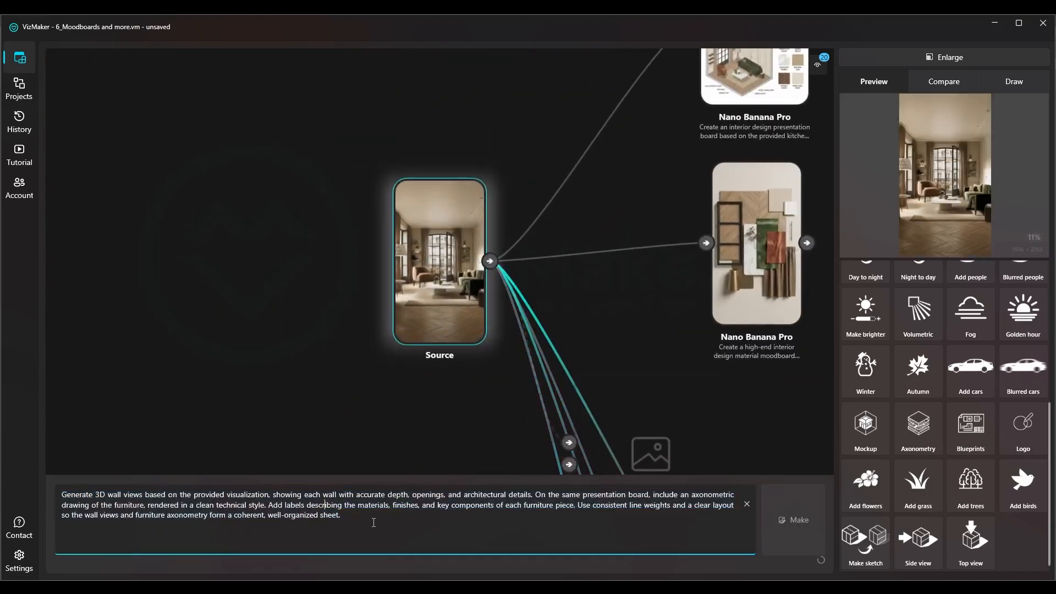
# Read through the 3D wall views prompt, covering the board, technical style, material labels, line weights and layout
pyautogui.scroll(5, 897, 394)
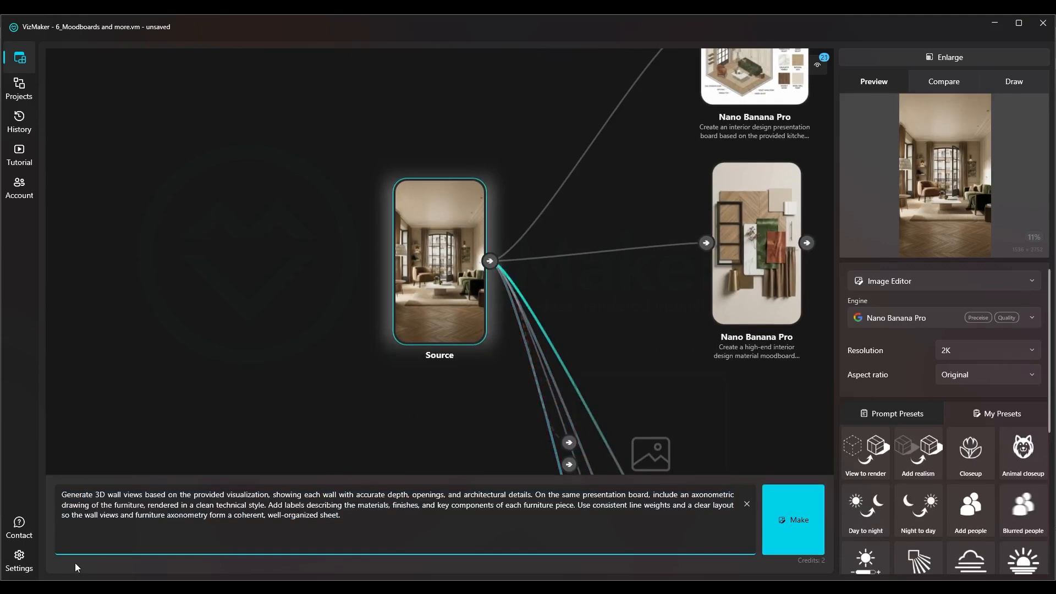
pyautogui.moveTo(88, 495); pyautogui.dragTo(269, 495)
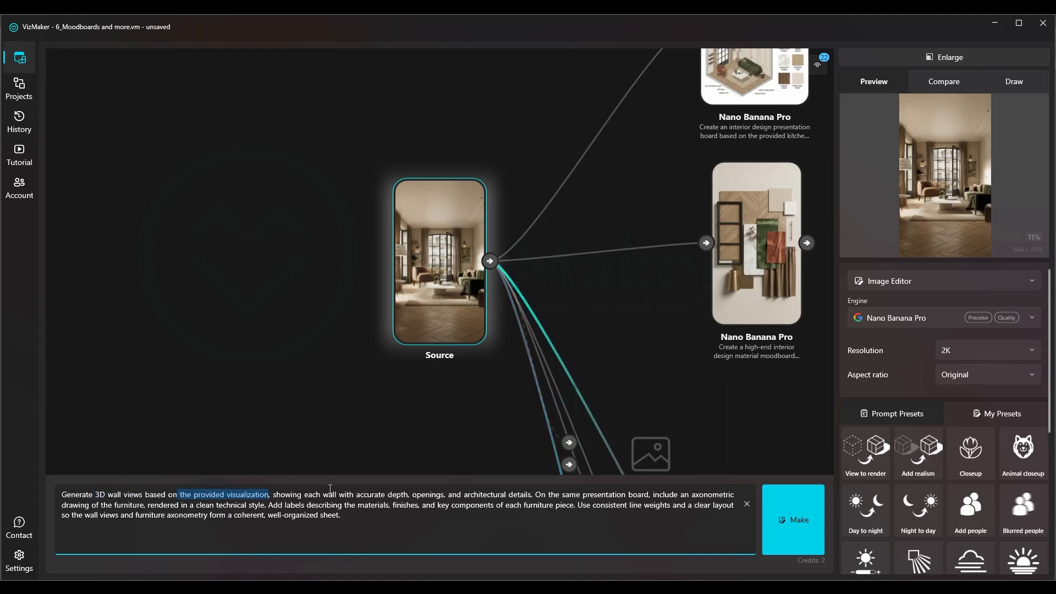
pyautogui.moveTo(360, 496); pyautogui.dragTo(643, 495)
pyautogui.click(538, 497)
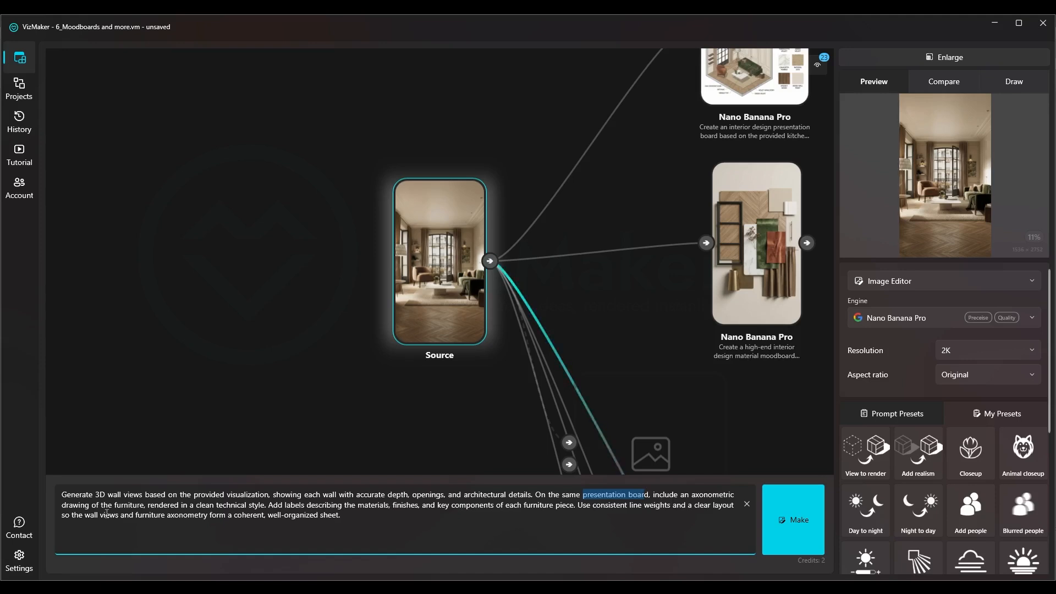
pyautogui.moveTo(147, 504); pyautogui.dragTo(205, 504)
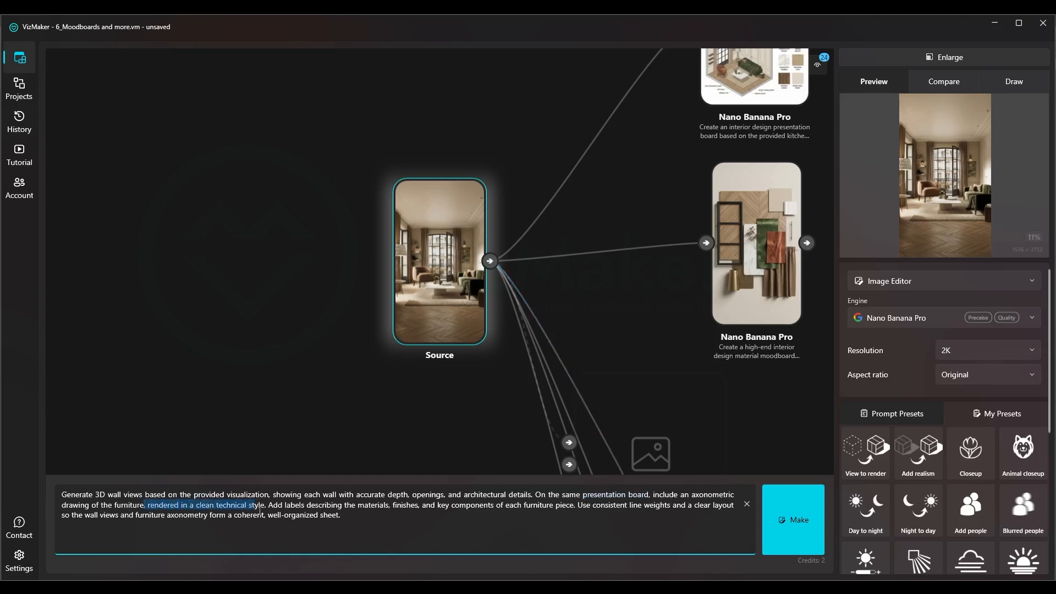
pyautogui.moveTo(312, 505); pyautogui.dragTo(342, 505)
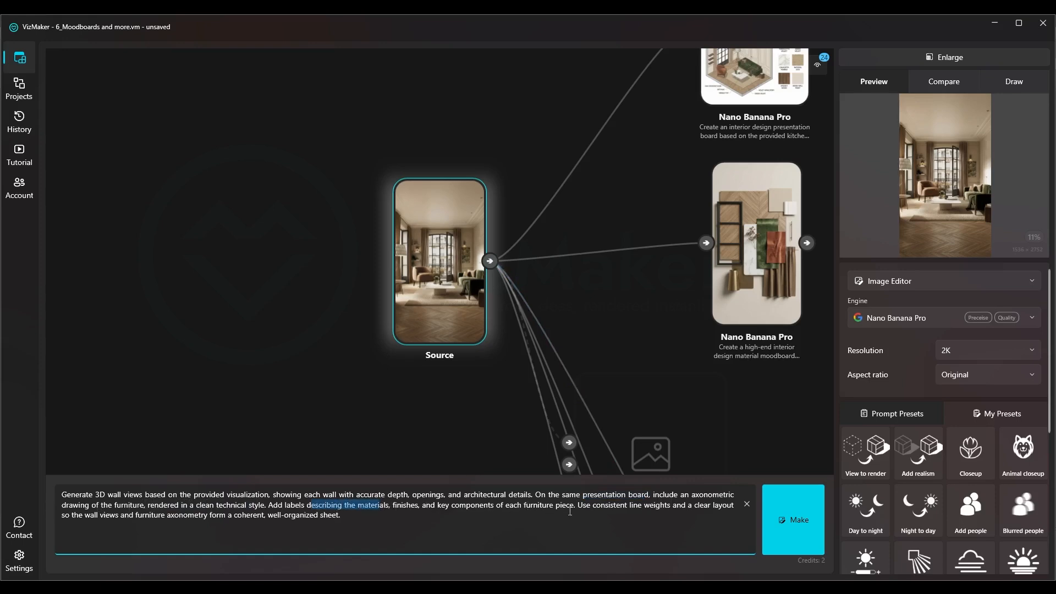
pyautogui.moveTo(577, 506); pyautogui.dragTo(185, 516)
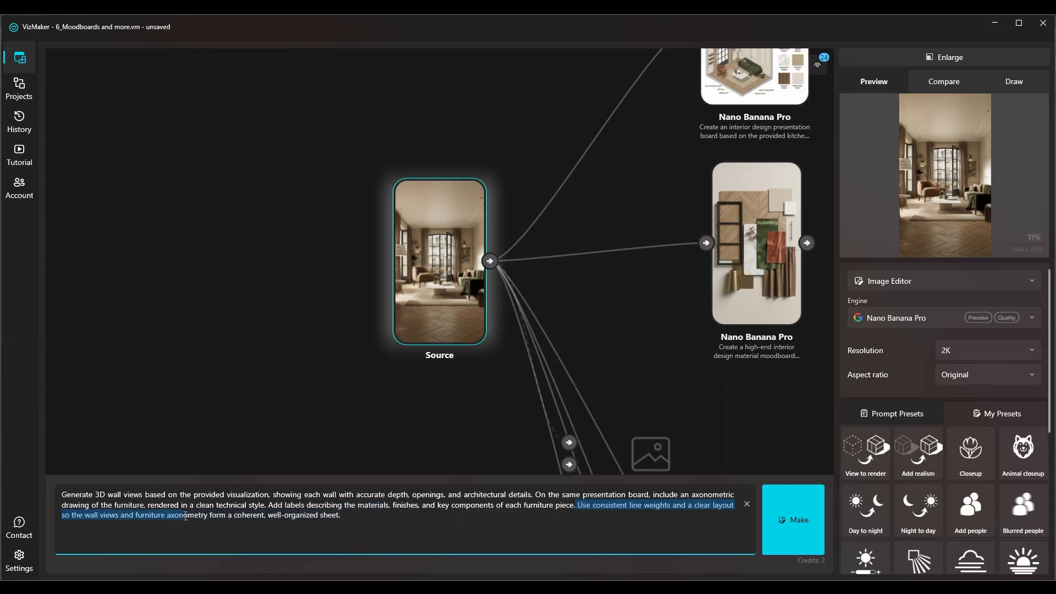
pyautogui.click(210, 515)
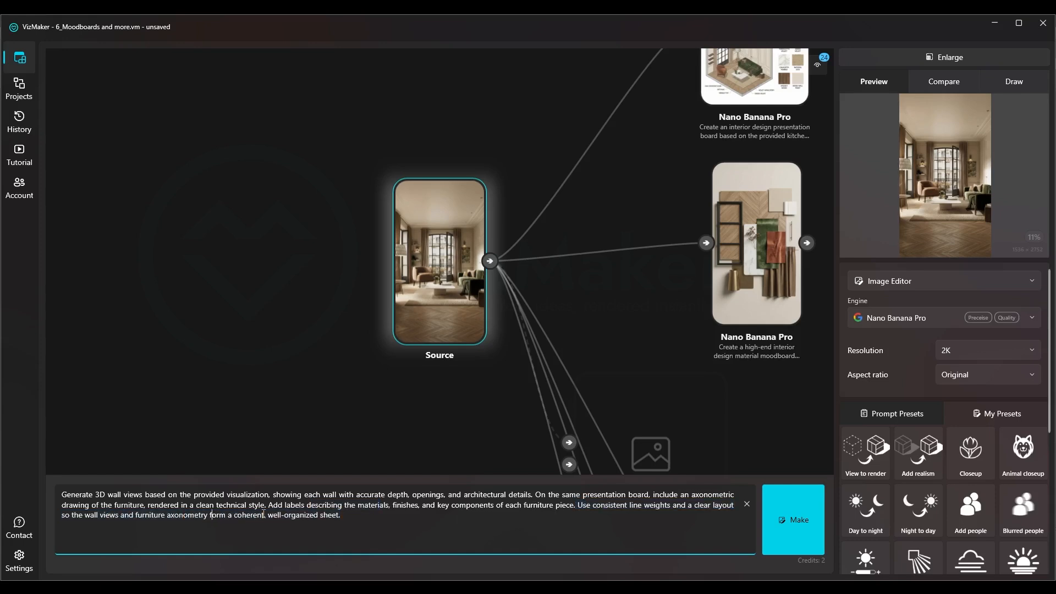
# Generate the 3D wall views and furniture axonometry board from the Source render with Nano Banana Pro at 2K
pyautogui.click(779, 528)
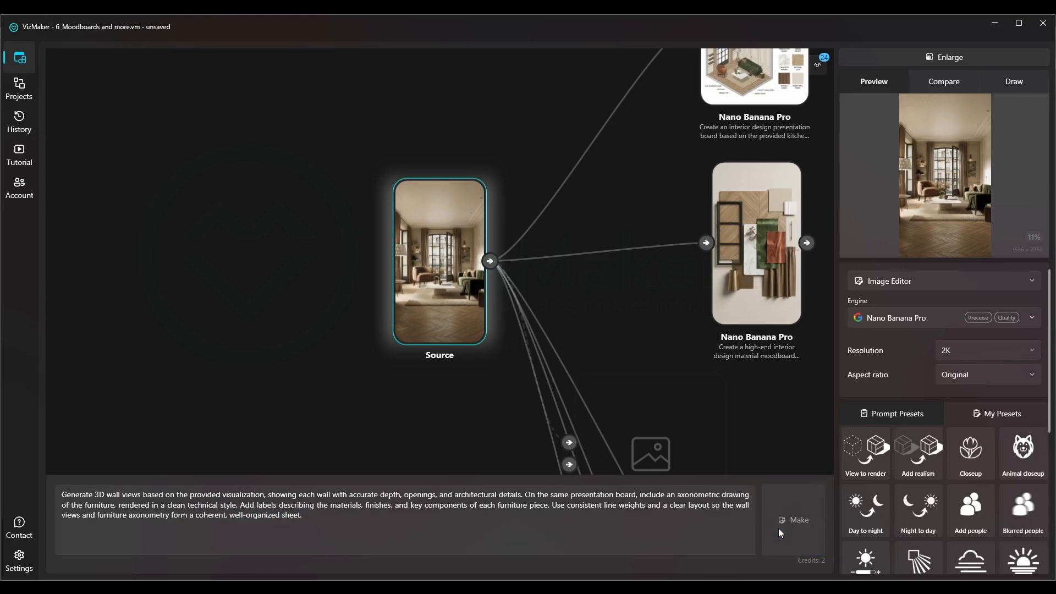
pyautogui.moveTo(433, 292); pyautogui.dragTo(605, 276)
pyautogui.scroll(-8, 391, 330)
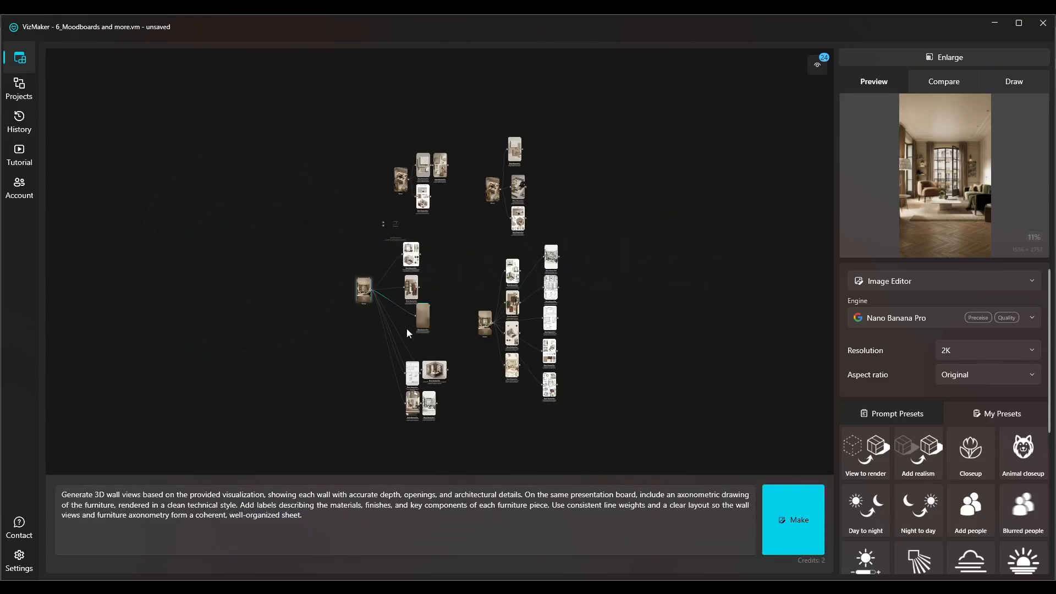
# Look over the new results generated from the Source render, ending at the mockup and ink sketch
pyautogui.moveTo(442, 279); pyautogui.dragTo(443, 264)
pyautogui.scroll(3, 422, 358)
pyautogui.moveTo(443, 366); pyautogui.dragTo(410, 290)
pyautogui.scroll(3, 403, 381)
pyautogui.moveTo(403, 382)
pyautogui.mouseDown()
pyautogui.moveTo(435, 104)
pyautogui.moveTo(469, 70)
pyautogui.mouseUp()
pyautogui.moveTo(452, 181); pyautogui.dragTo(465, 154)
pyautogui.moveTo(473, 82)
pyautogui.mouseDown()
pyautogui.moveTo(412, 297)
pyautogui.moveTo(401, 386)
pyautogui.mouseUp()
pyautogui.scroll(5, 401, 385)
pyautogui.scroll(3, 405, 341)
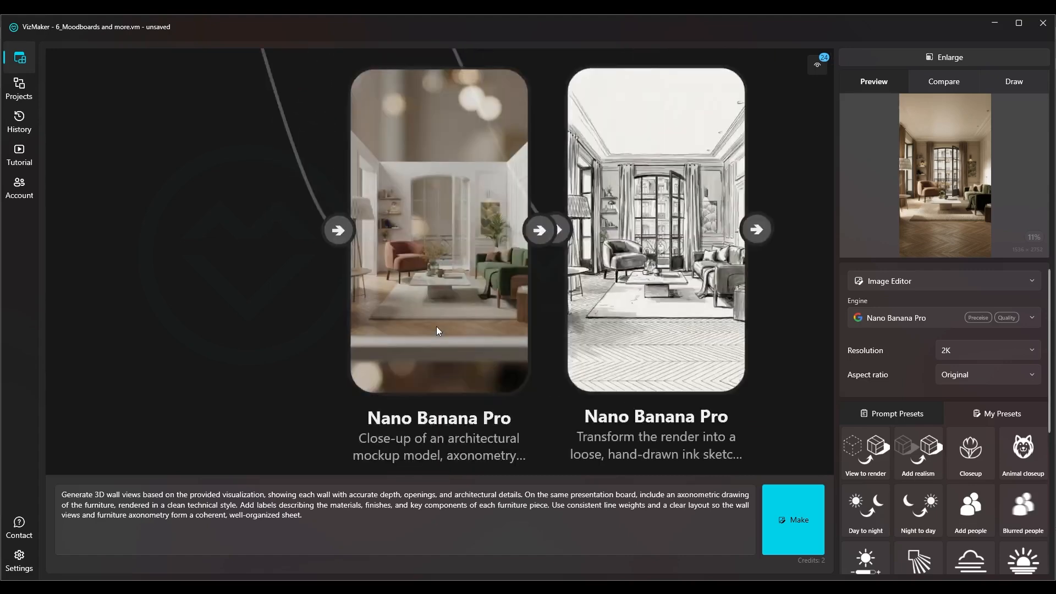
# Select the architectural mockup result, read its prompt and inspect the image in the enlarged preview
pyautogui.click(398, 275)
pyautogui.scroll(-3, 441, 232)
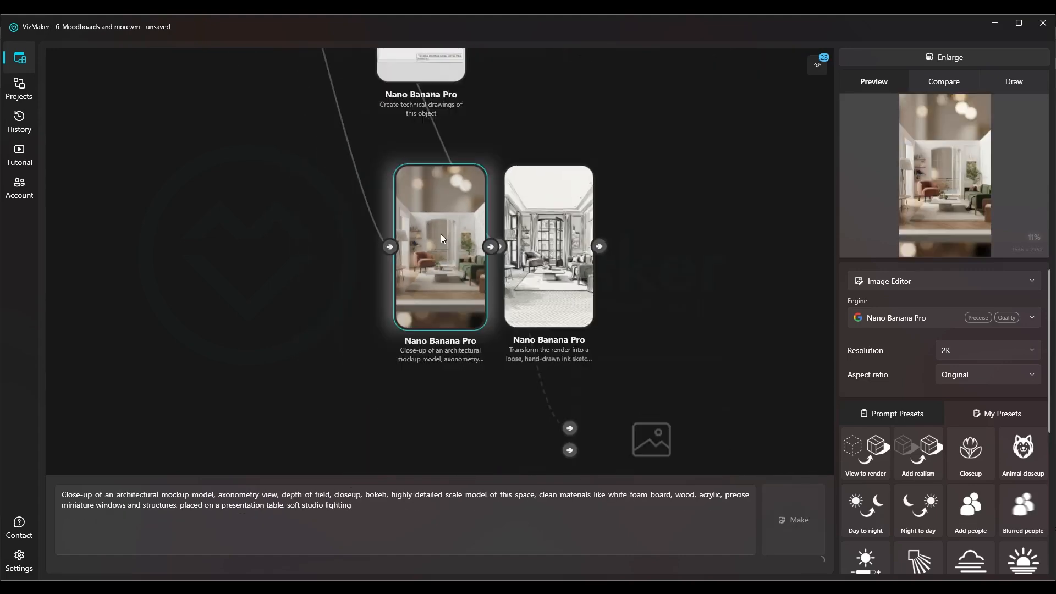
pyautogui.scroll(3, 451, 328)
pyautogui.moveTo(176, 496); pyautogui.dragTo(199, 497)
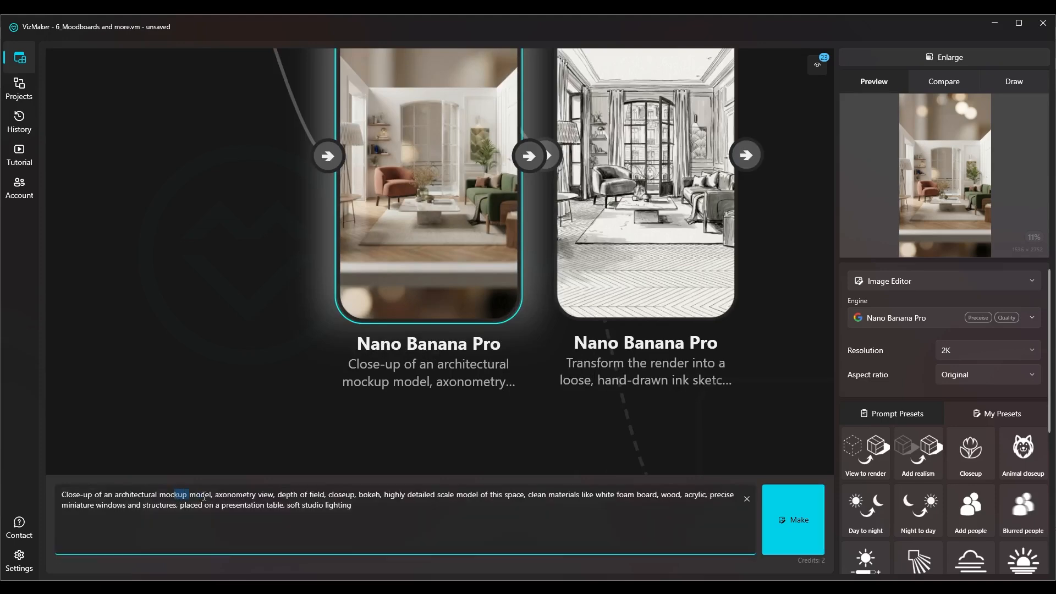
pyautogui.click(346, 506)
pyautogui.click(938, 58)
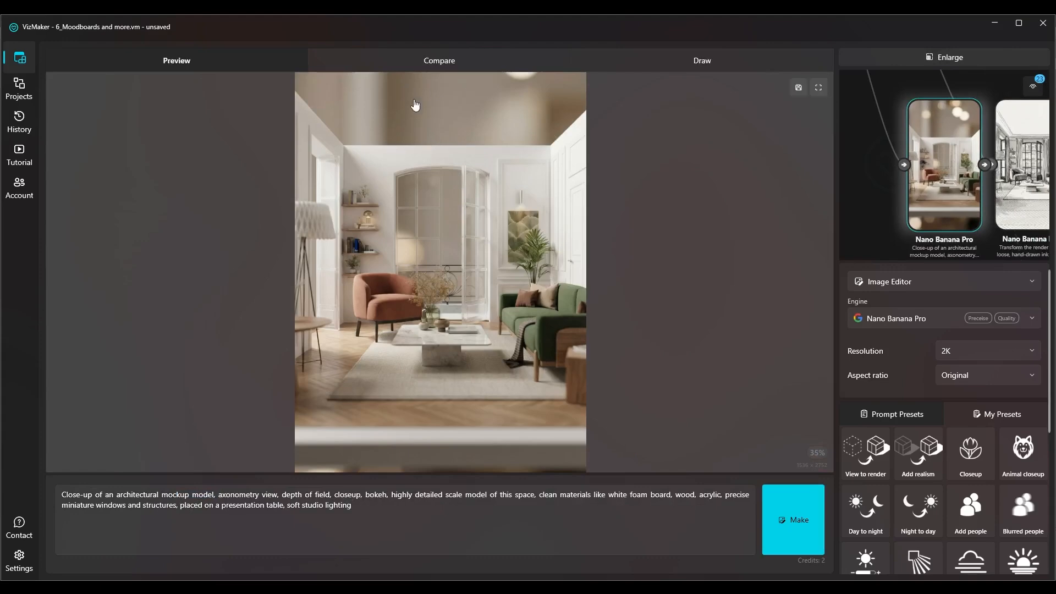
pyautogui.click(861, 62)
# Select the hand-drawn ink sketch result and show it in the enlarged preview
pyautogui.scroll(7, 544, 283)
pyautogui.click(546, 283)
pyautogui.scroll(-4, 416, 296)
pyautogui.moveTo(440, 289); pyautogui.dragTo(470, 290)
pyautogui.click(911, 57)
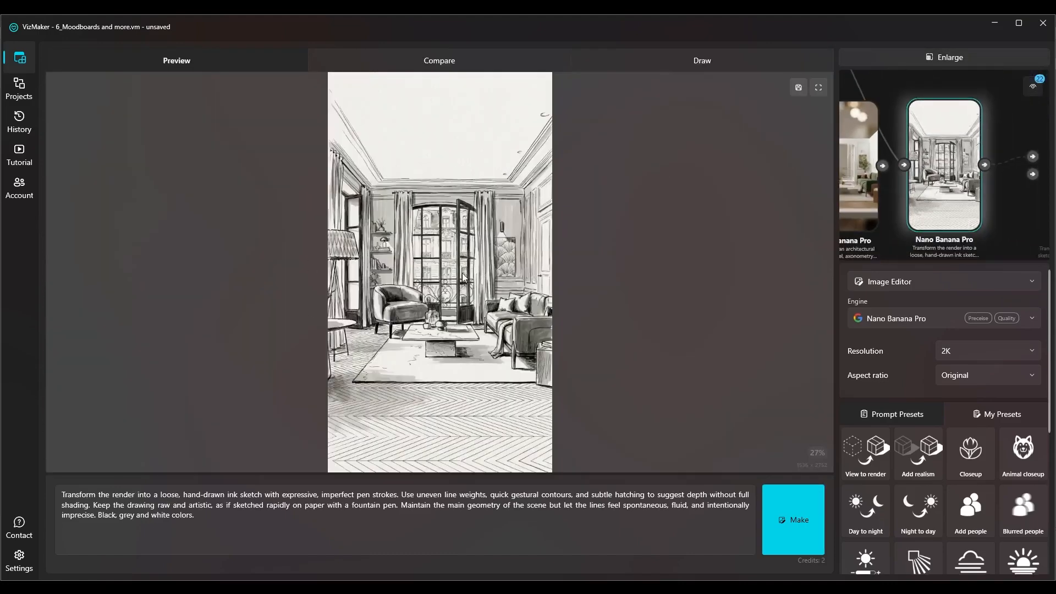
# Examine the ink sketch's window, furniture and ceiling line work up close, and return to the node canvas
pyautogui.scroll(5, 447, 344)
pyautogui.moveTo(474, 192); pyautogui.dragTo(484, 361)
pyautogui.scroll(-2, 485, 361)
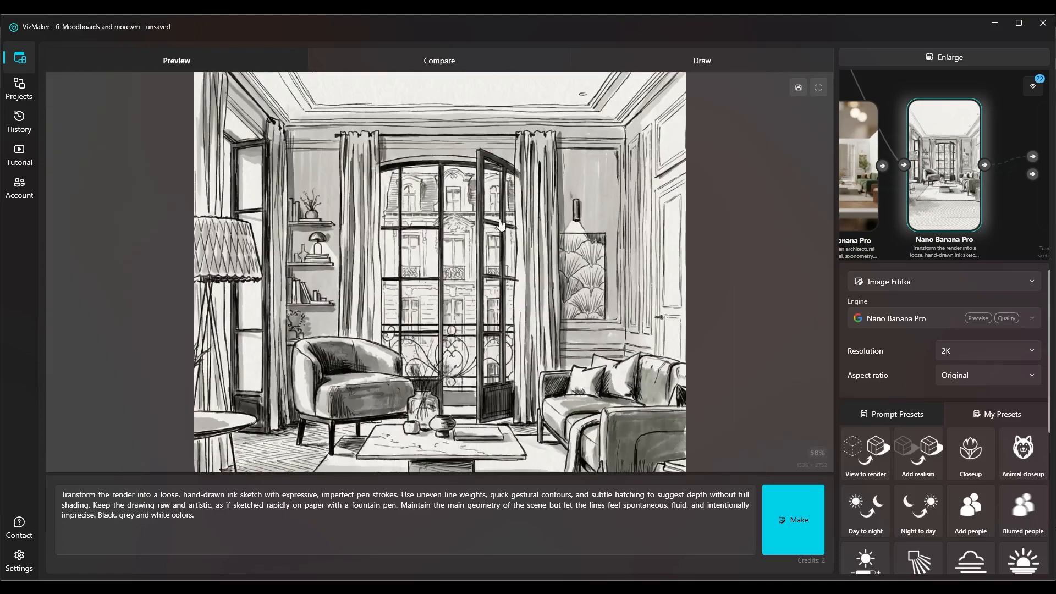
pyautogui.moveTo(501, 223); pyautogui.dragTo(513, 334)
pyautogui.scroll(3, 351, 139)
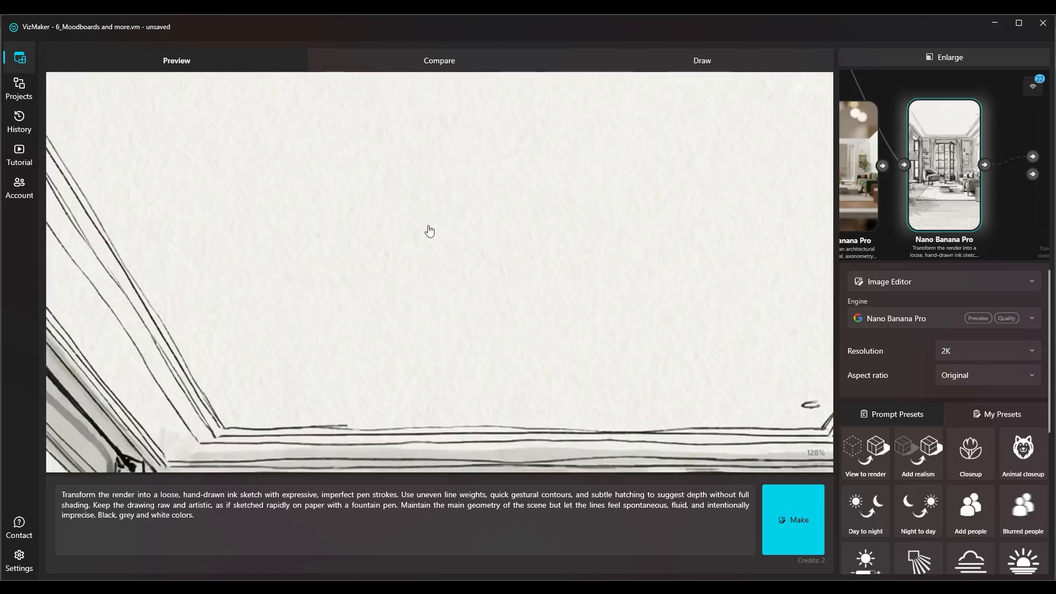
pyautogui.scroll(-1, 417, 277)
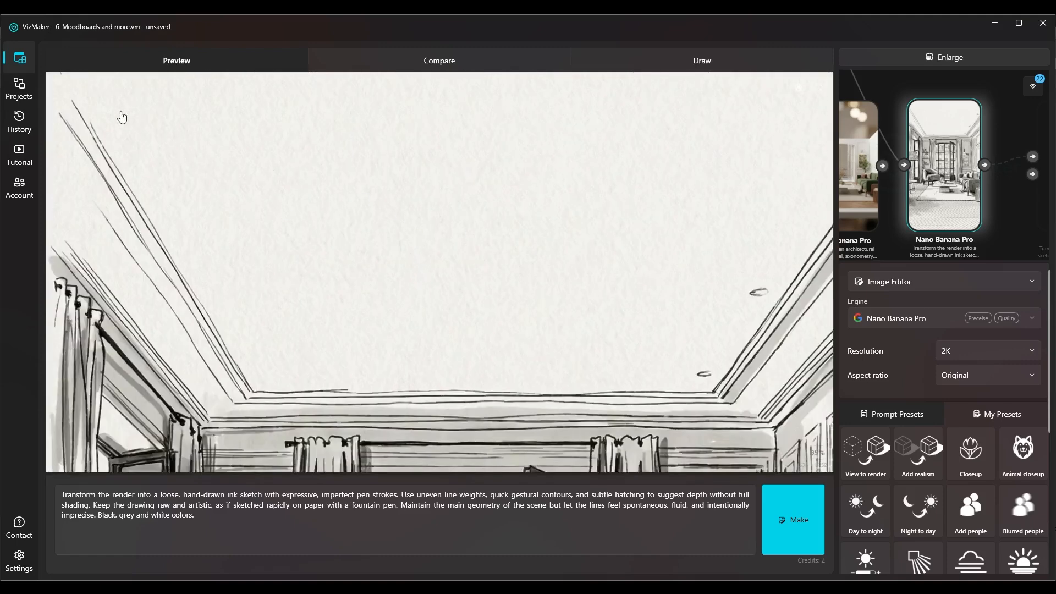
pyautogui.scroll(3, 122, 116)
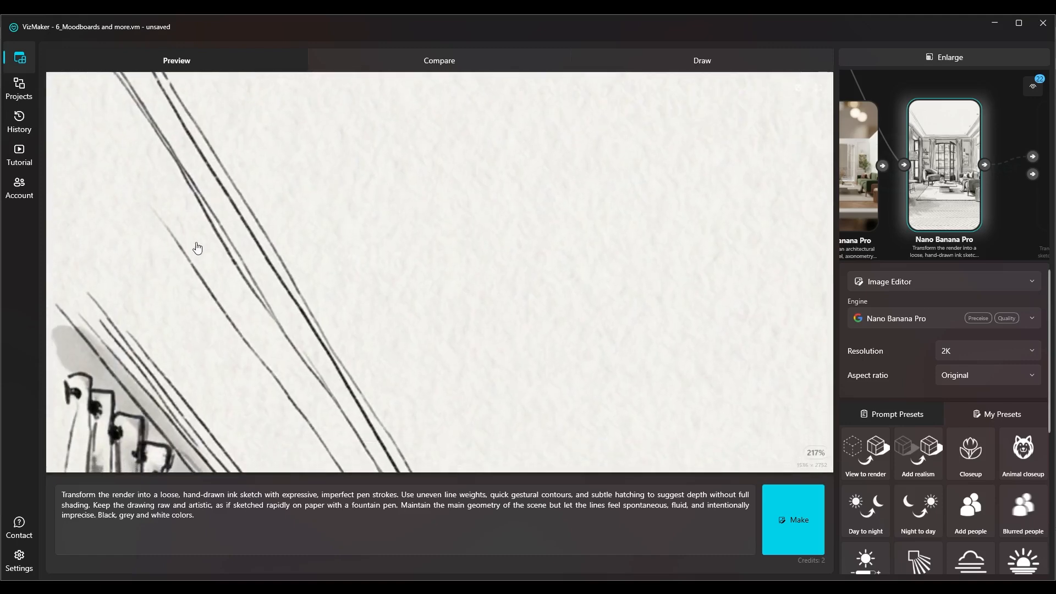
pyautogui.click(890, 61)
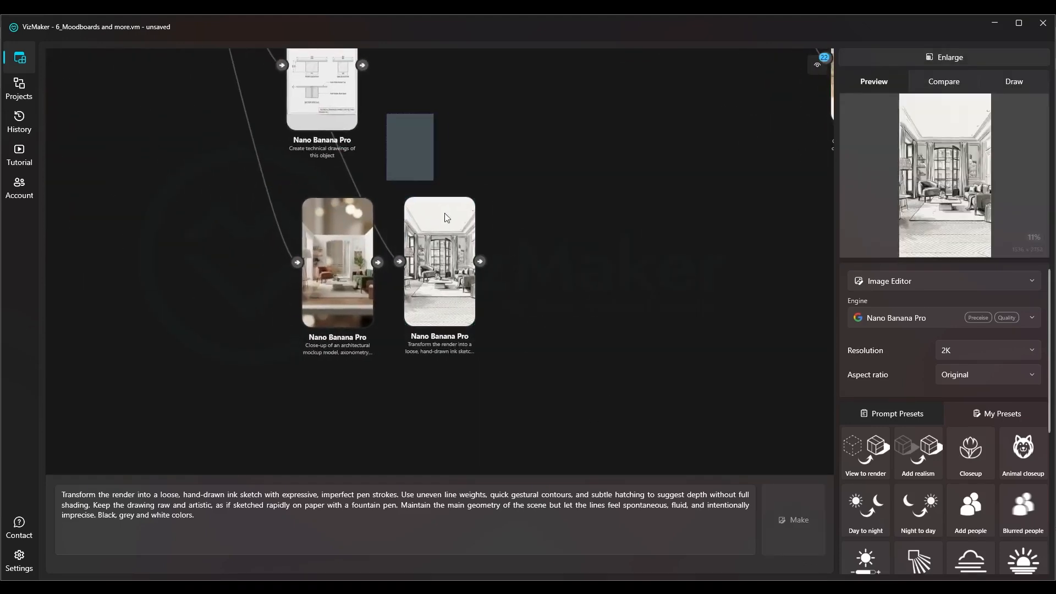
# Select the technical drawings result and show it in the enlarged preview
pyautogui.moveTo(390, 131); pyautogui.dragTo(407, 200)
pyautogui.moveTo(347, 160); pyautogui.dragTo(366, 184)
pyautogui.scroll(6, 366, 184)
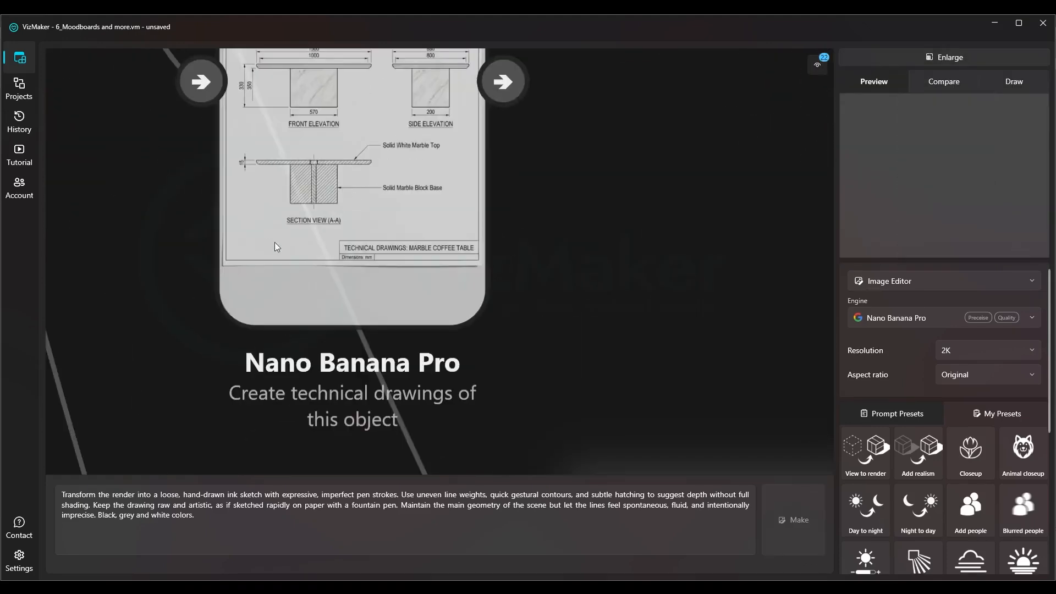
pyautogui.click(302, 276)
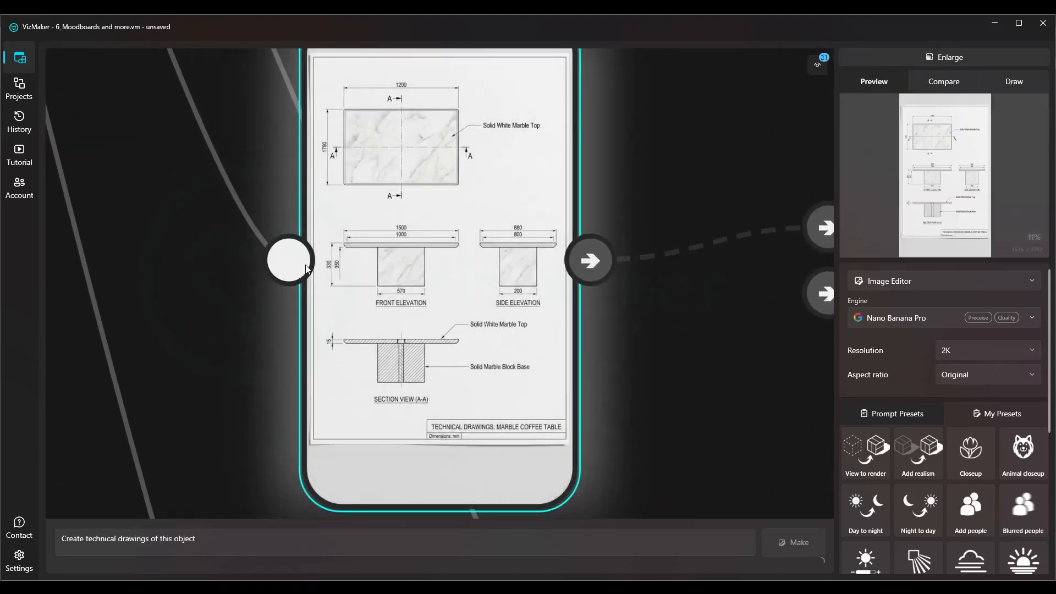
pyautogui.scroll(-4, 357, 345)
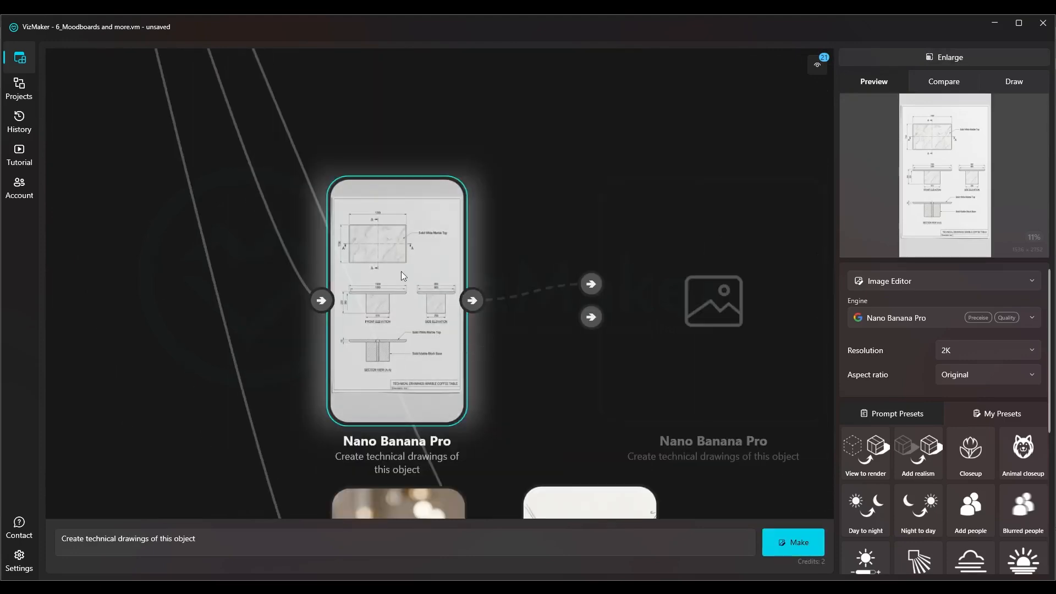
pyautogui.scroll(4, 388, 352)
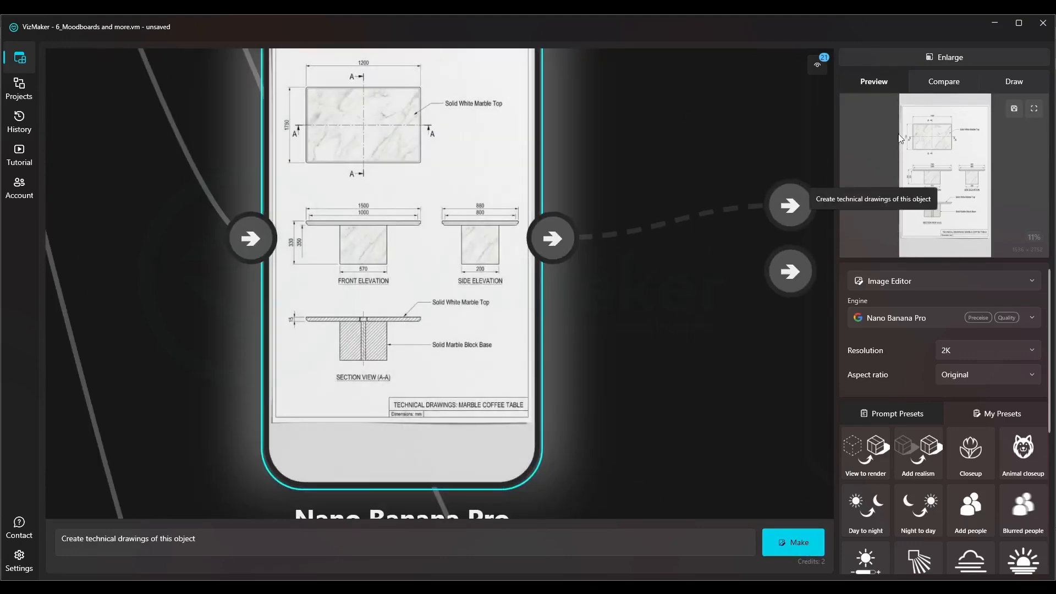
pyautogui.click(976, 50)
# Examine the coffee table's plan, front and side elevations and section view, and return to the node canvas
pyautogui.scroll(5, 419, 196)
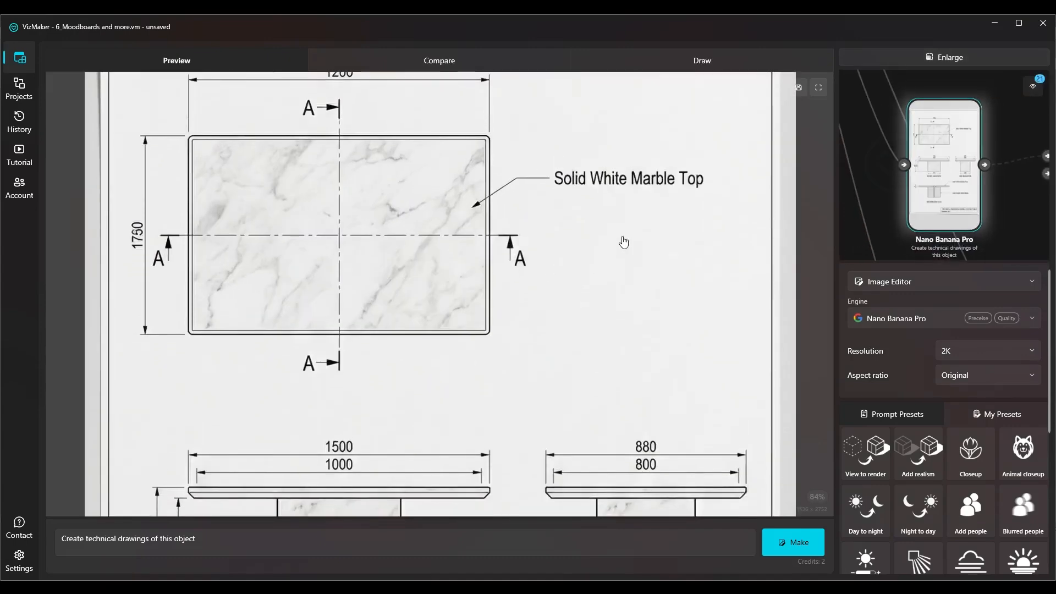
pyautogui.scroll(1, 611, 217)
pyautogui.scroll(-5, 610, 217)
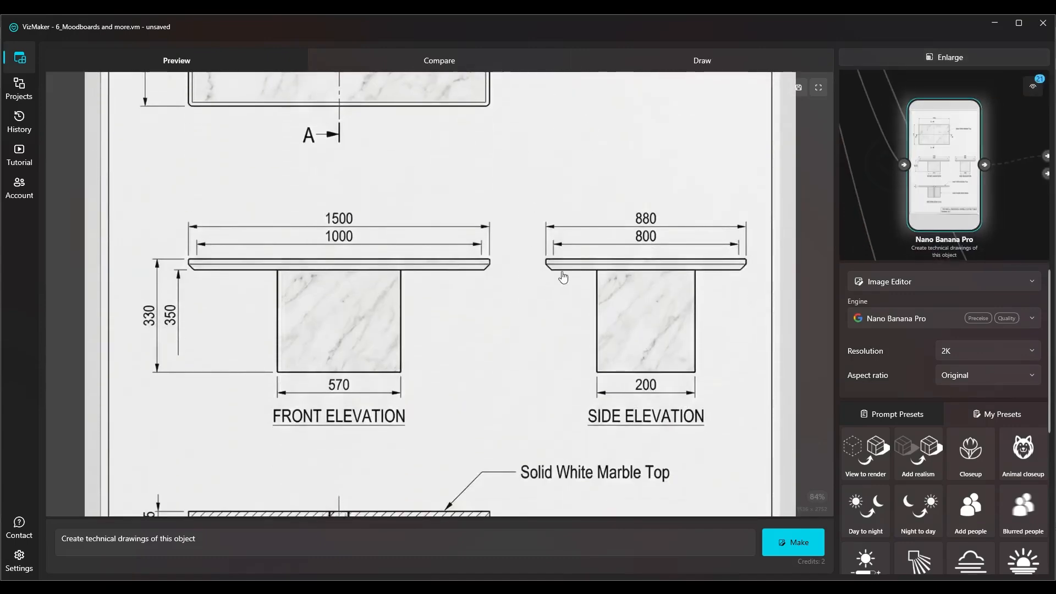
pyautogui.scroll(-1, 545, 292)
pyautogui.scroll(4, 538, 262)
pyautogui.scroll(-2, 470, 471)
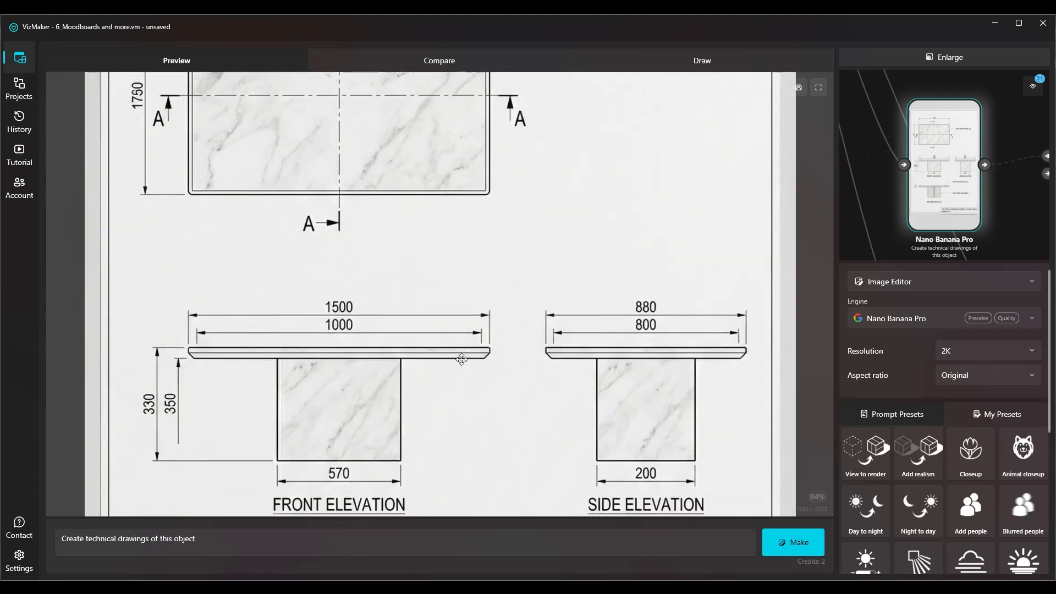
pyautogui.scroll(-5, 471, 302)
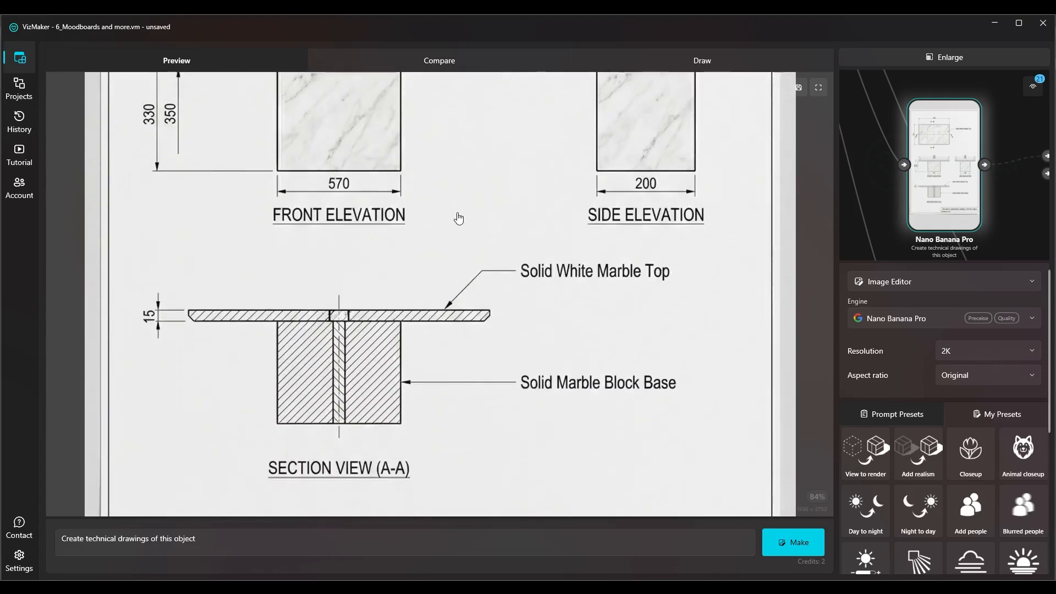
pyautogui.click(890, 58)
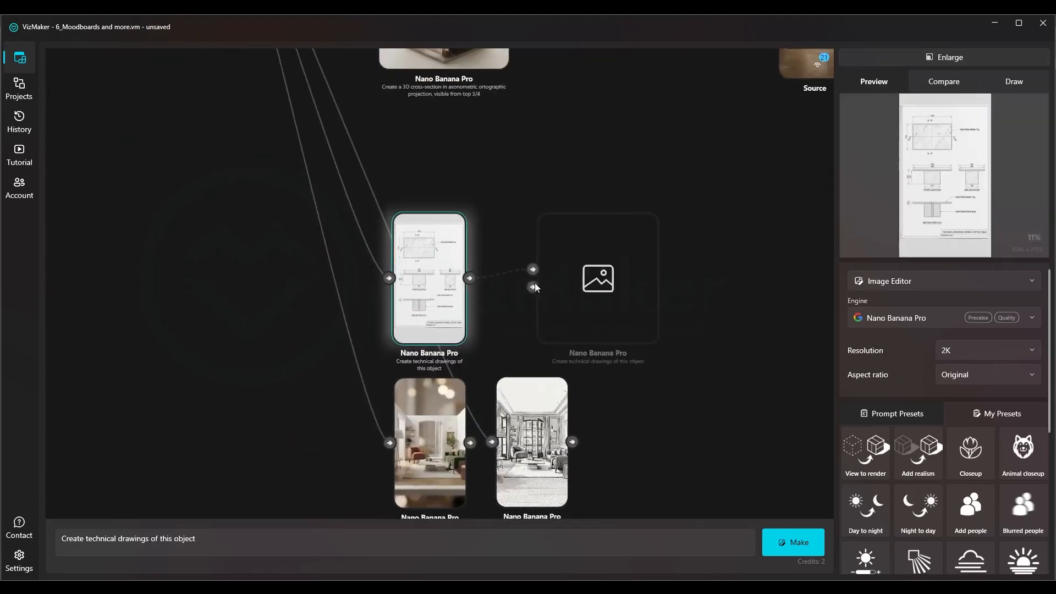
# Select the 3D axonometric cross-section result and inspect it in the enlarged preview
pyautogui.scroll(4, 357, 253)
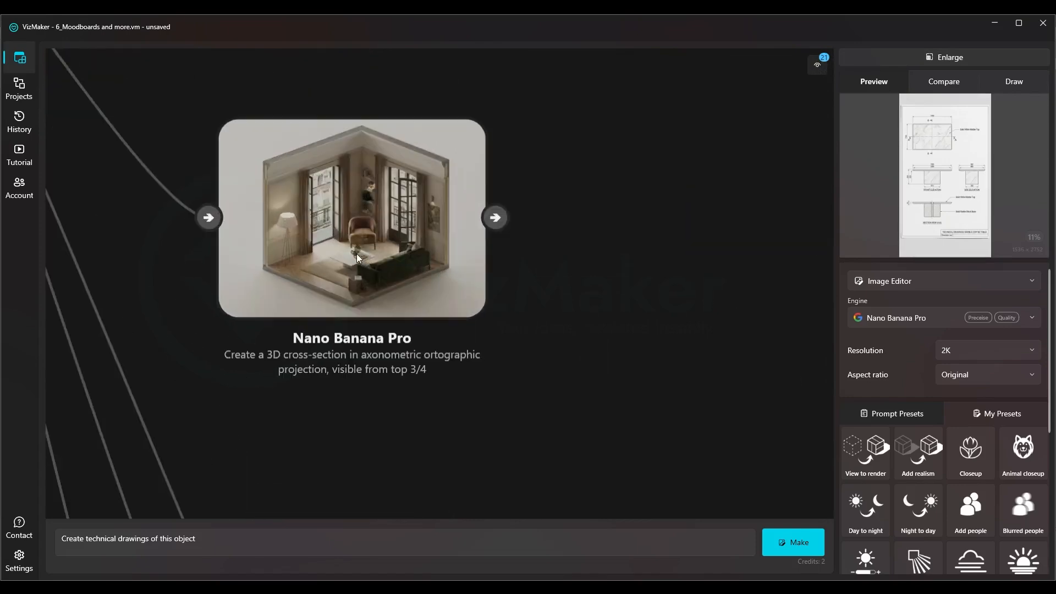
pyautogui.click(357, 253)
pyautogui.scroll(3, 462, 309)
pyautogui.scroll(-3, 366, 280)
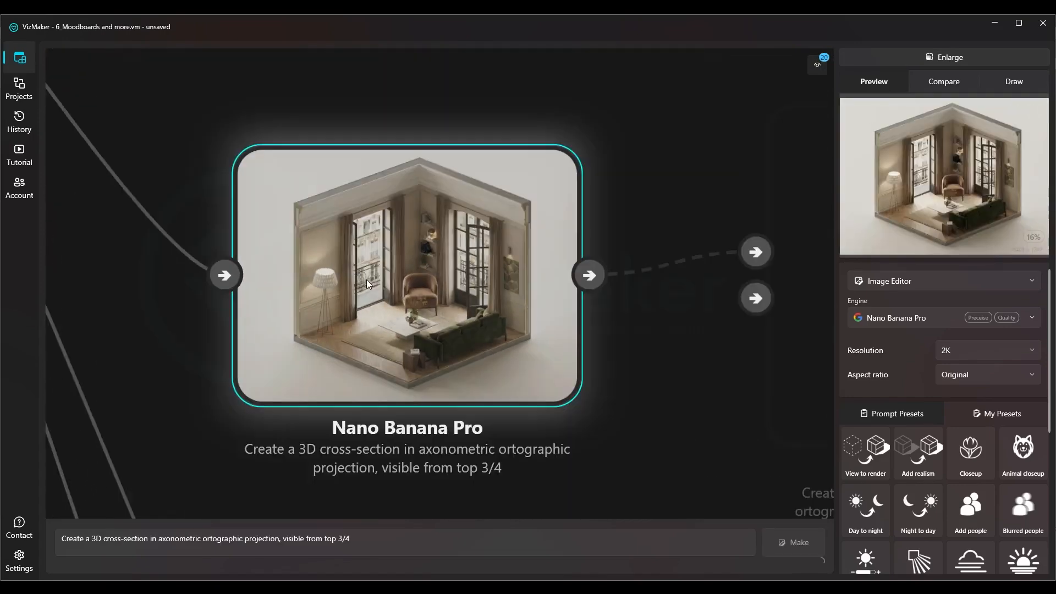
pyautogui.click(893, 59)
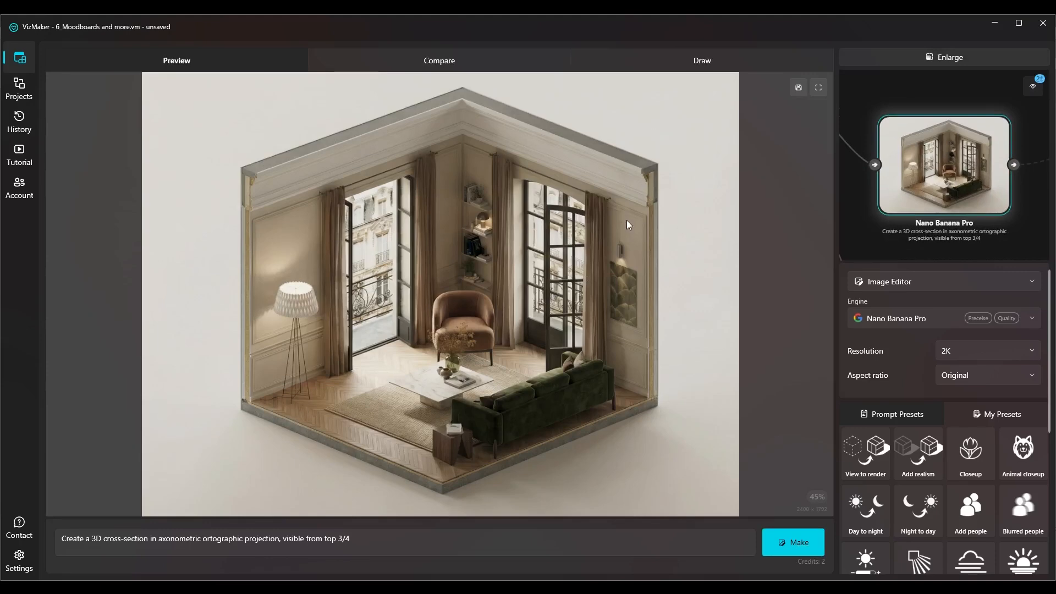
# Examine the axonometric cross-section's wall and cornice cut edges at both upper corners, and return to the node canvas
pyautogui.scroll(2, 211, 187)
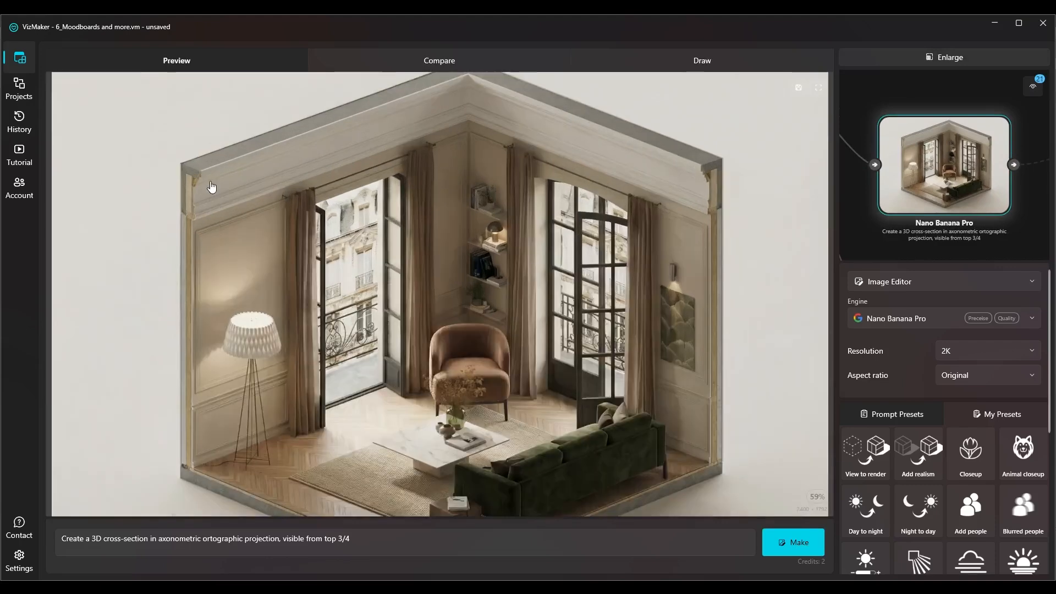
pyautogui.scroll(5, 210, 187)
pyautogui.moveTo(211, 187); pyautogui.dragTo(369, 196)
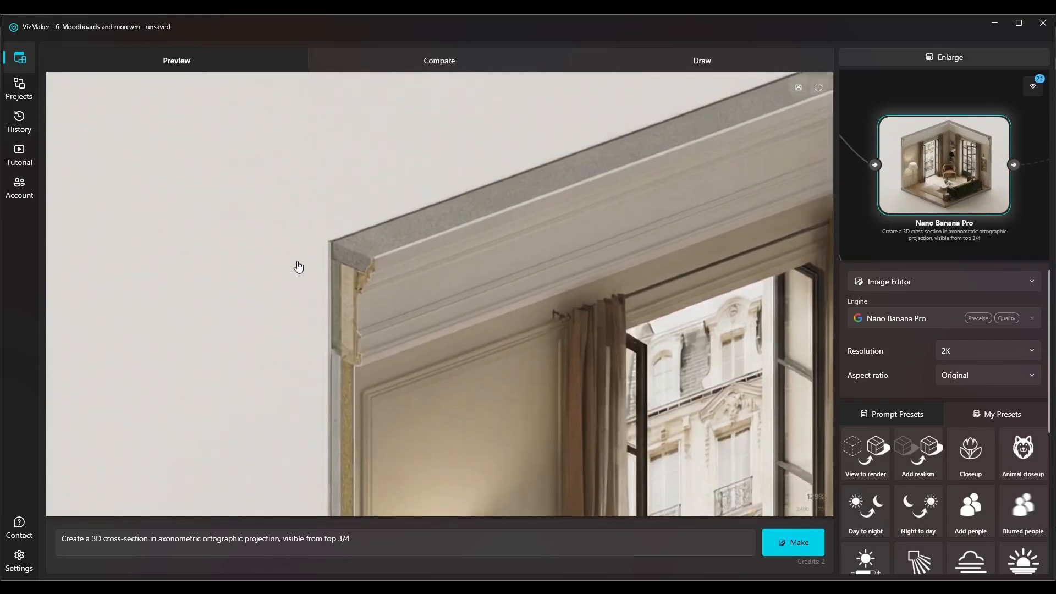
pyautogui.scroll(-2, 298, 267)
pyautogui.scroll(-5, 325, 213)
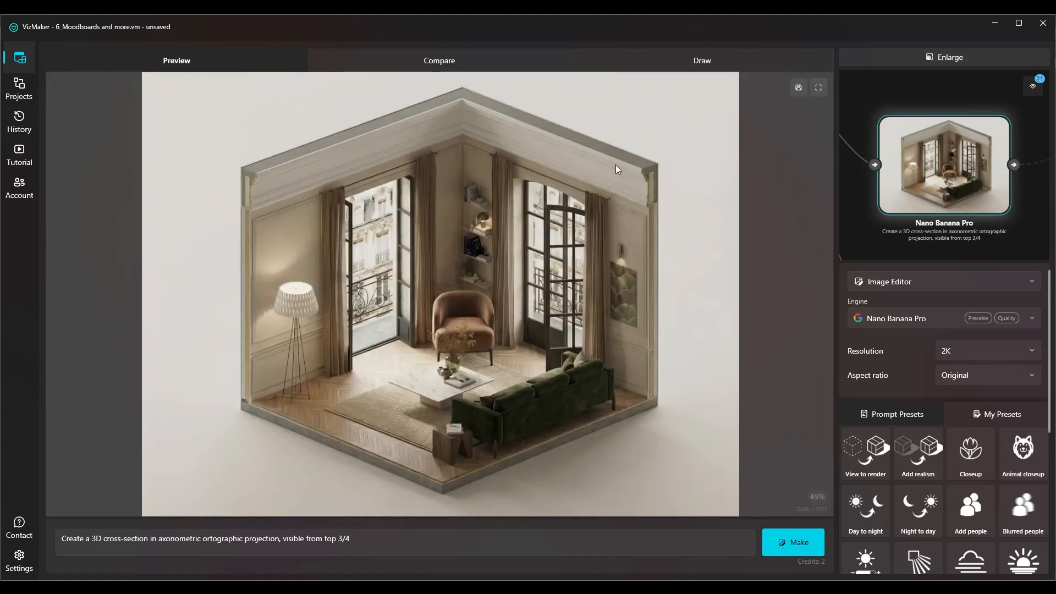
pyautogui.scroll(3, 612, 178)
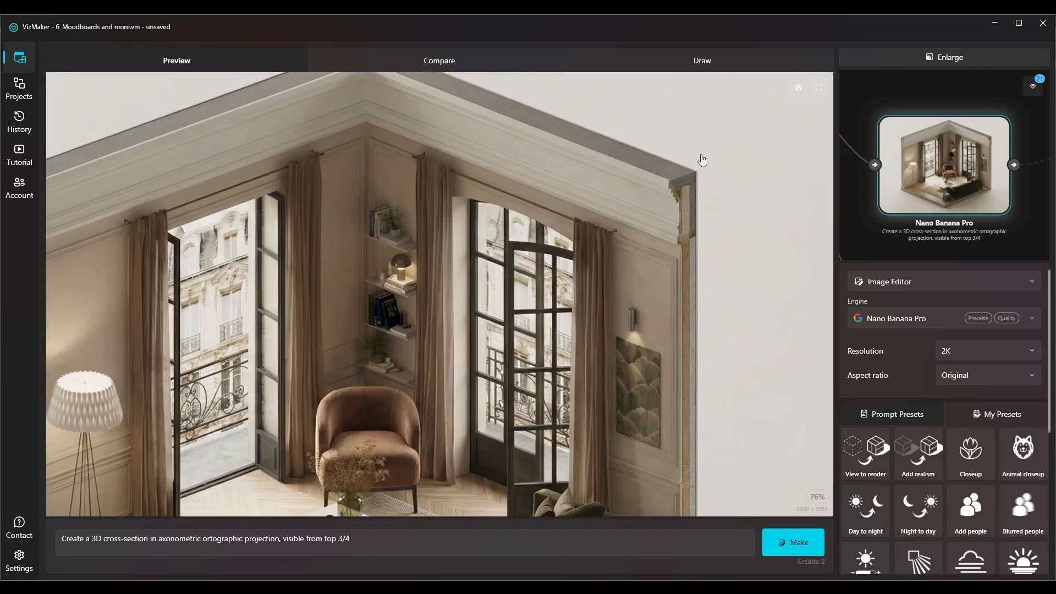
pyautogui.scroll(3, 704, 160)
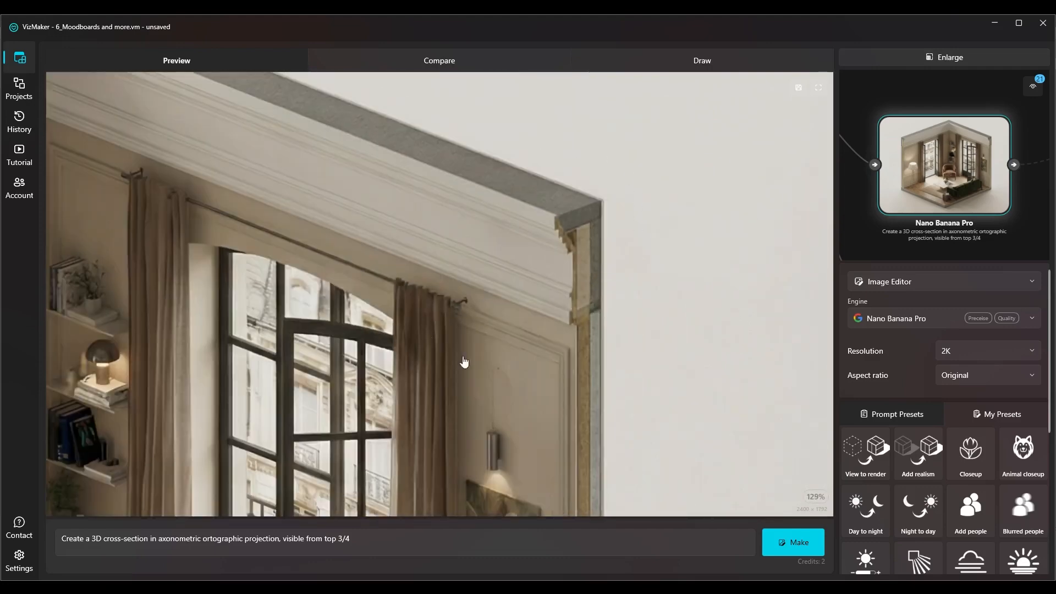
pyautogui.click(945, 55)
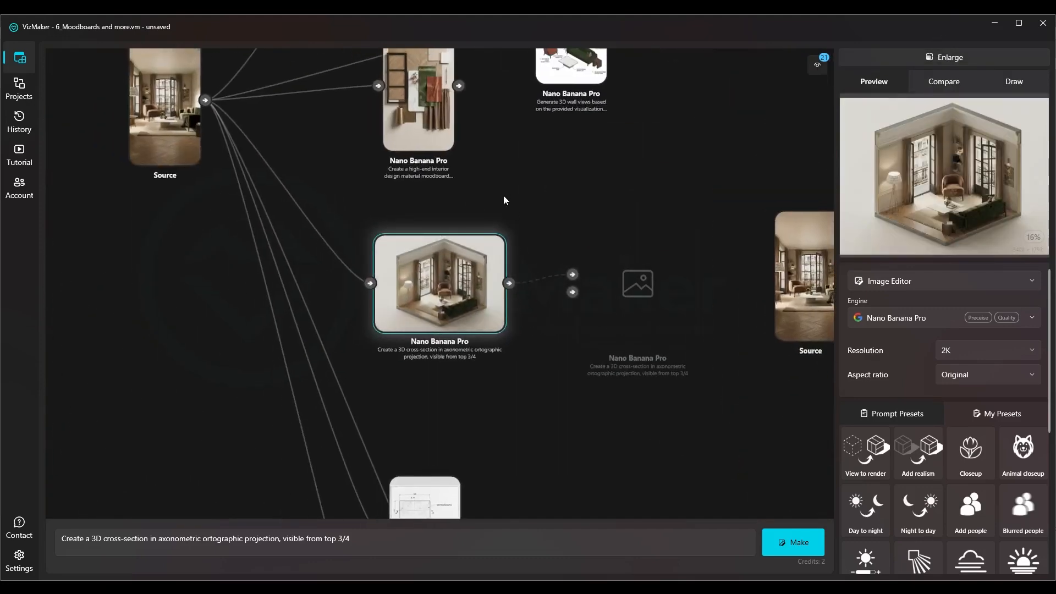
# Select the 3D wall views and furniture axonometry result and look over its prompt
pyautogui.scroll(-5, 491, 280)
pyautogui.scroll(5, 504, 135)
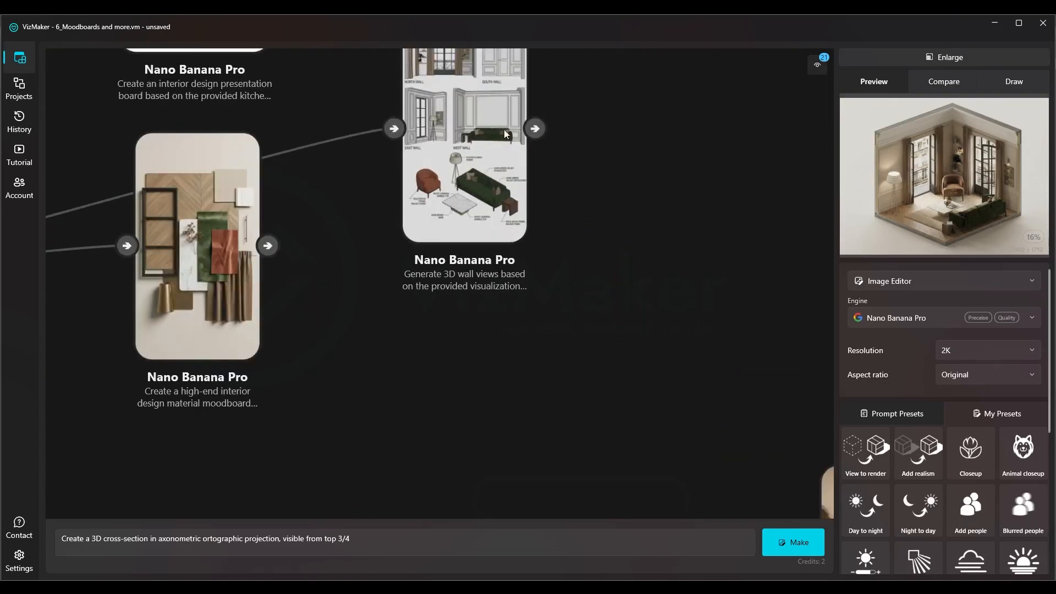
pyautogui.click(506, 153)
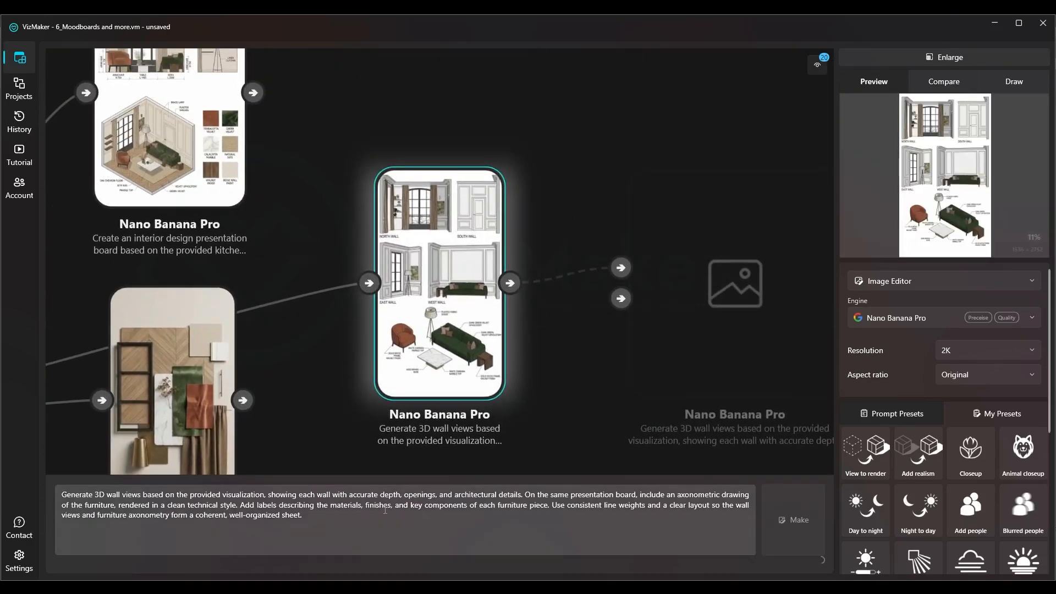
pyautogui.click(373, 521)
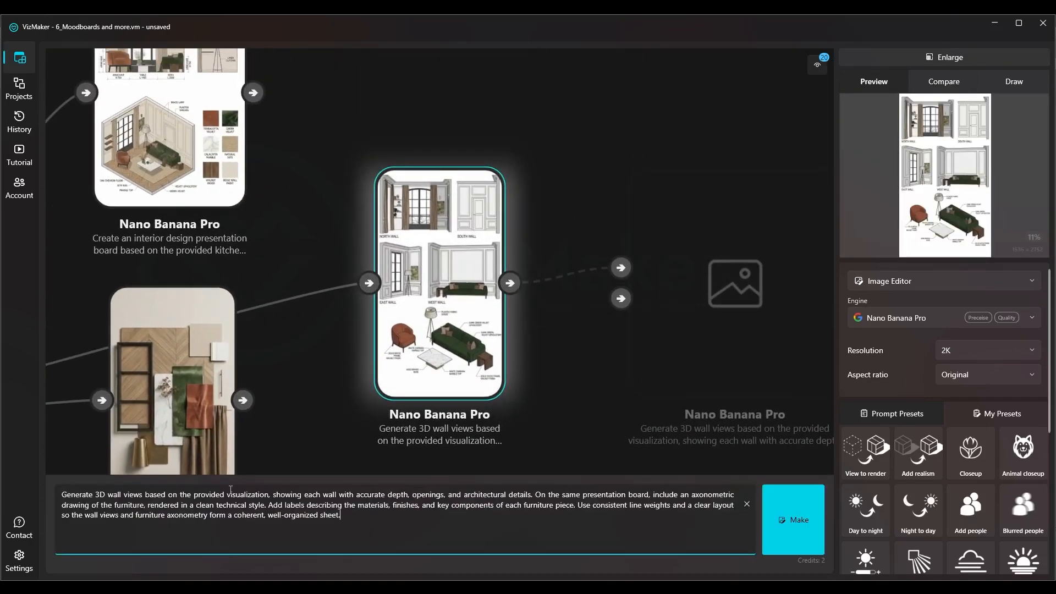
pyautogui.scroll(-6, 377, 319)
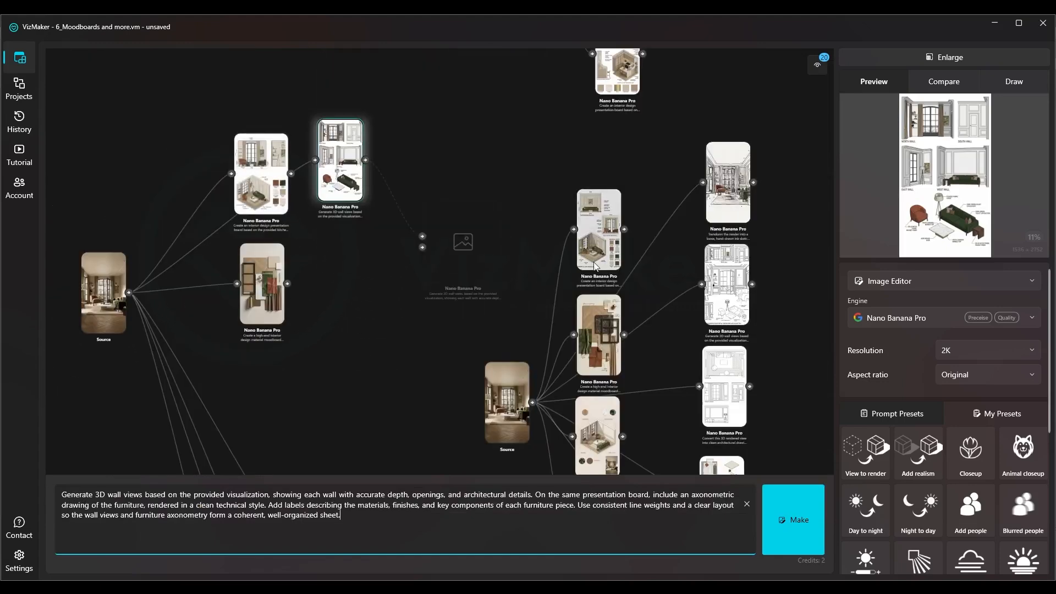
# Select the black-ink architectural drawings result in the second node tree and copy its whole prompt
pyautogui.click(587, 292)
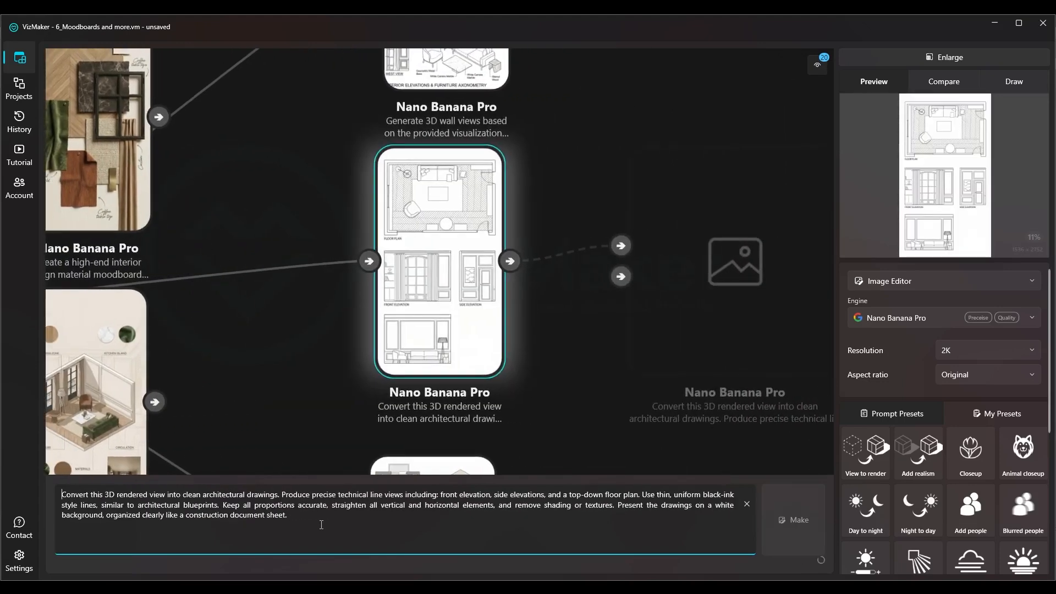
pyautogui.click(109, 389)
pyautogui.scroll(-4, 386, 389)
pyautogui.moveTo(636, 309); pyautogui.dragTo(617, 294)
pyautogui.click(592, 283)
pyautogui.tripleClick(305, 521)
# Apply the copied architectural drawings prompt to the first tree's source render and generate the image
pyautogui.scroll(-5, 506, 318)
pyautogui.click(119, 234)
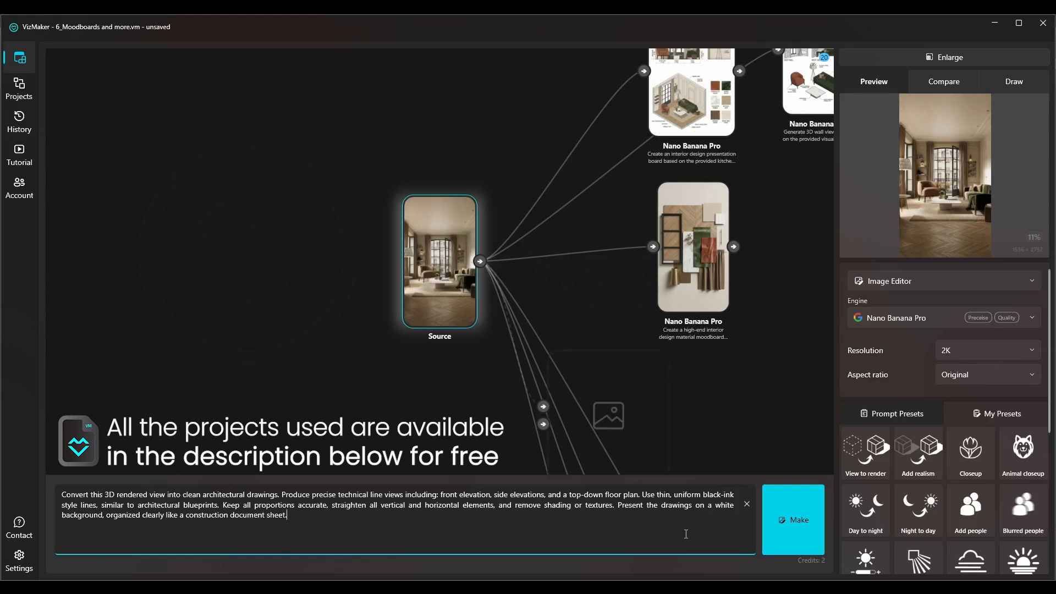
pyautogui.click(784, 521)
# Select the architectural concept board result illustrating at least five design stages and copy its whole prompt
pyautogui.moveTo(444, 249); pyautogui.dragTo(520, 211)
pyautogui.moveTo(665, 259); pyautogui.dragTo(407, 62)
pyautogui.moveTo(541, 359); pyautogui.dragTo(507, 250)
pyautogui.click(506, 250)
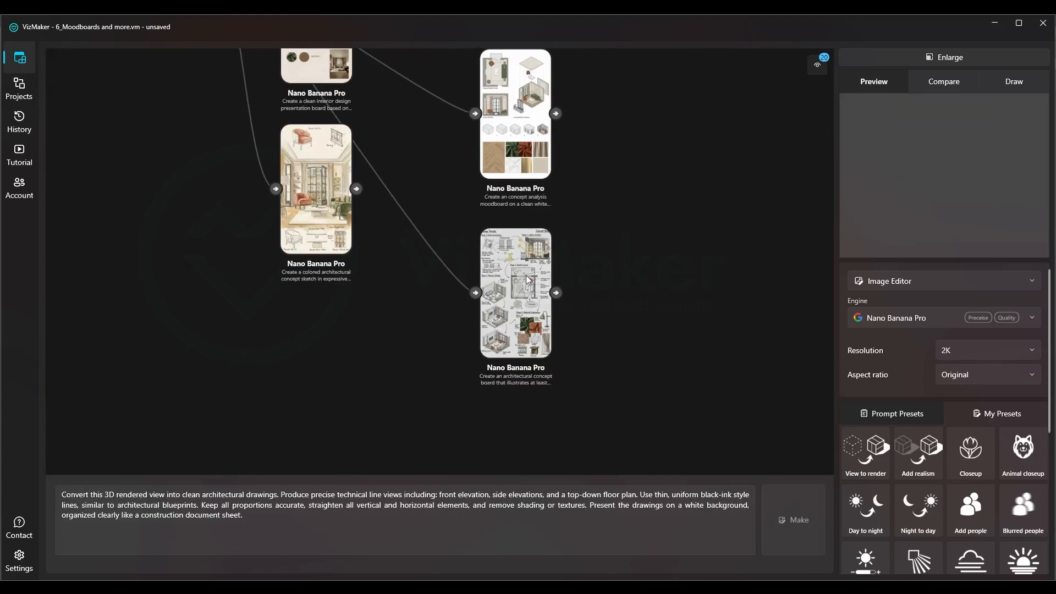
pyautogui.scroll(5, 430, 268)
pyautogui.click(407, 517)
pyautogui.hotkey('ctrl', 'a')
# Apply the copied concept board prompt to the first tree's source render and generate the image
pyautogui.scroll(-5, 597, 252)
pyautogui.moveTo(342, 193); pyautogui.dragTo(624, 348)
pyautogui.moveTo(243, 193); pyautogui.dragTo(571, 396)
pyautogui.click(218, 143)
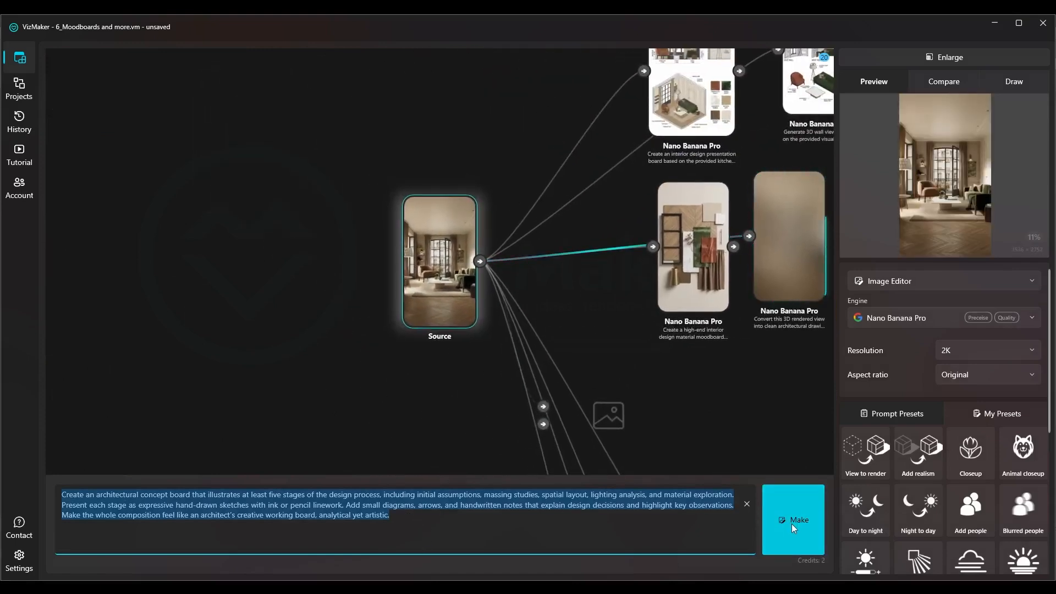
pyautogui.click(415, 519)
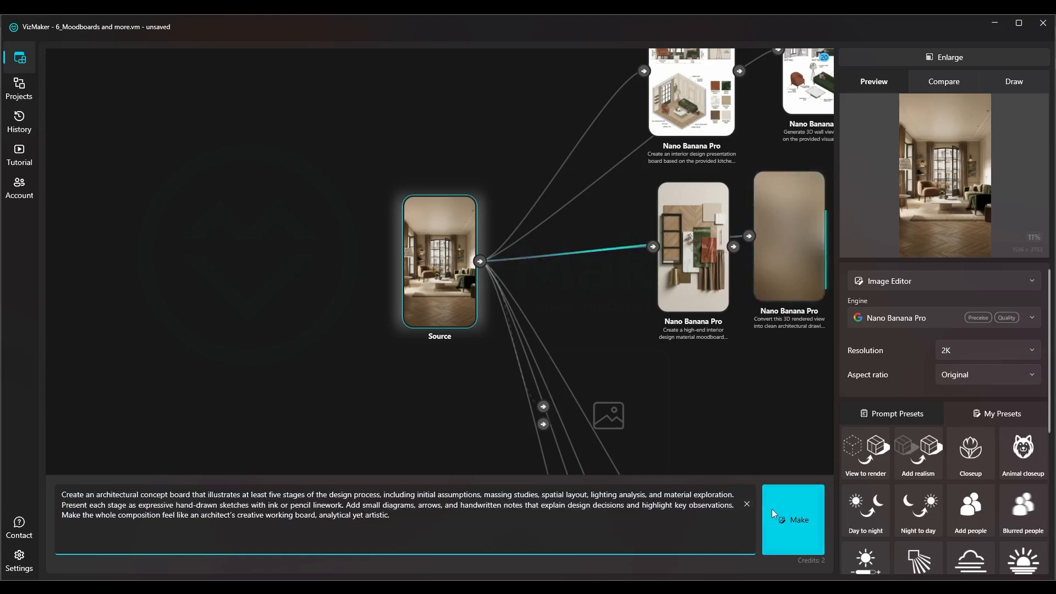
pyautogui.click(793, 517)
# Set the aspect ratio to 1:1 and generate a second concept board from the same source render
pyautogui.moveTo(457, 272); pyautogui.dragTo(590, 279)
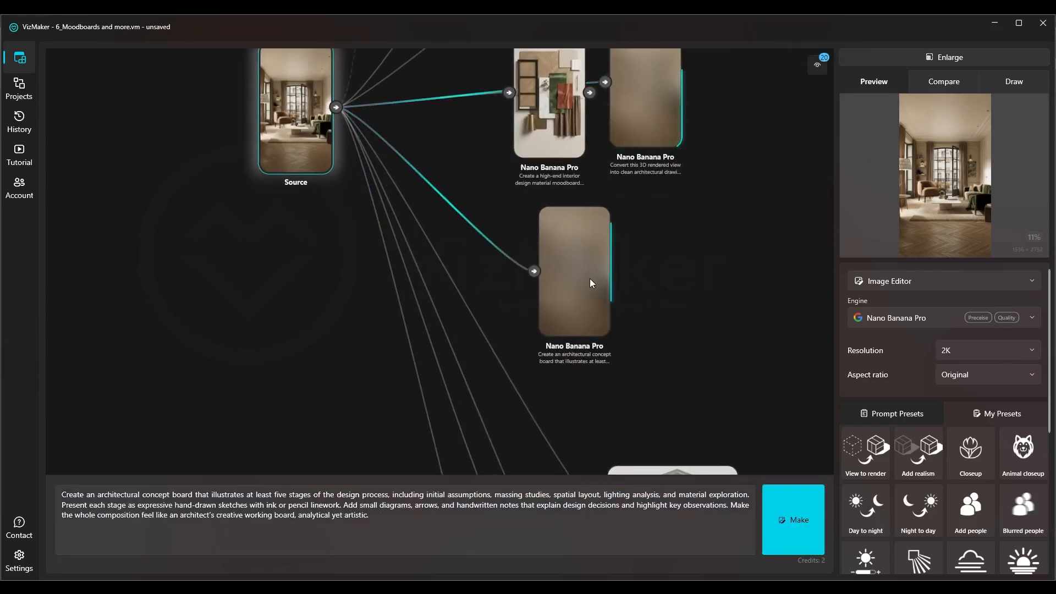
pyautogui.click(954, 376)
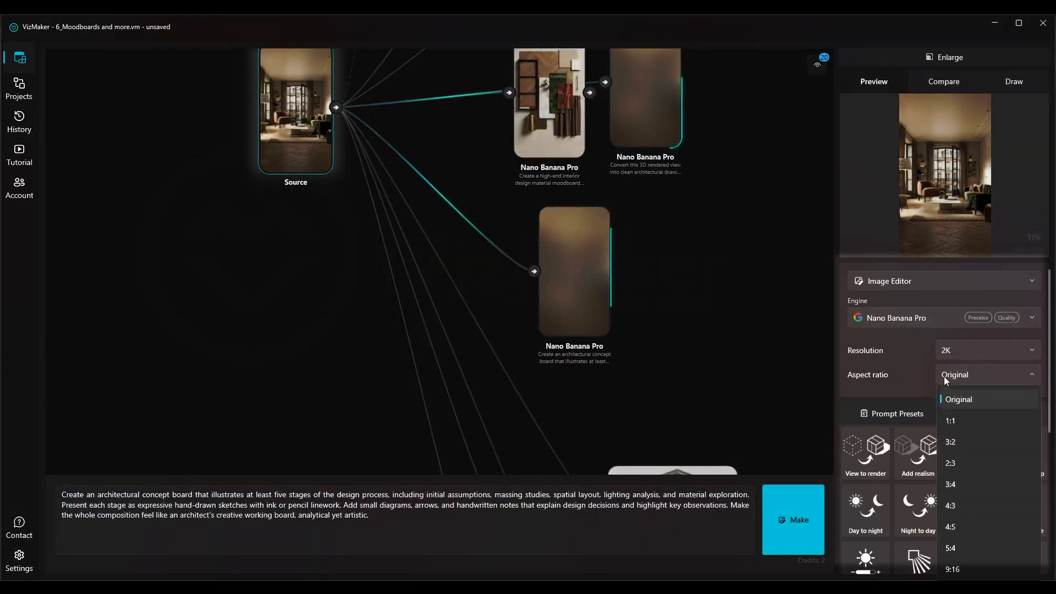
pyautogui.click(944, 420)
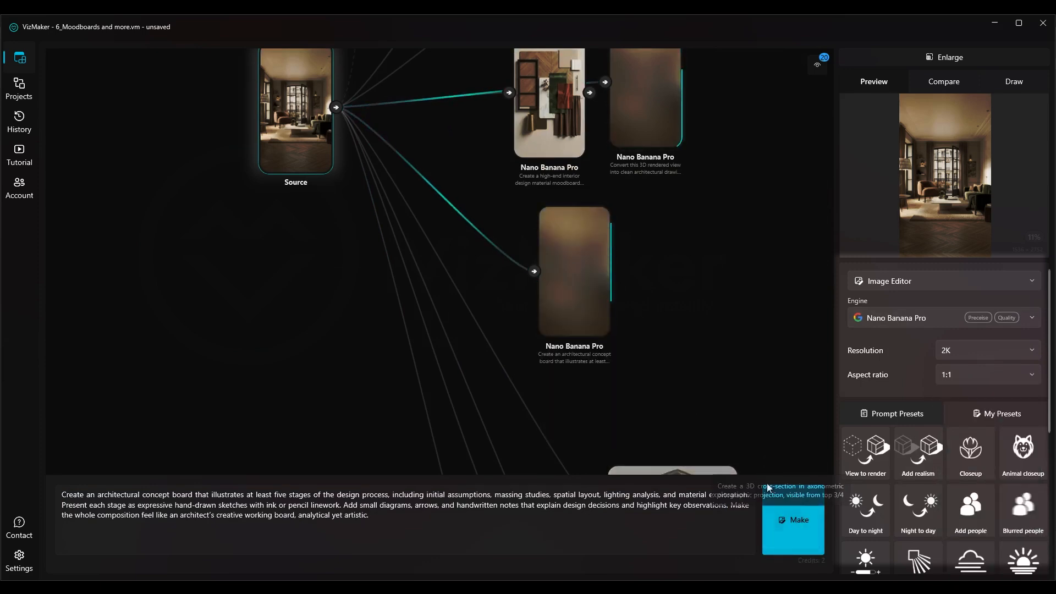
pyautogui.click(804, 533)
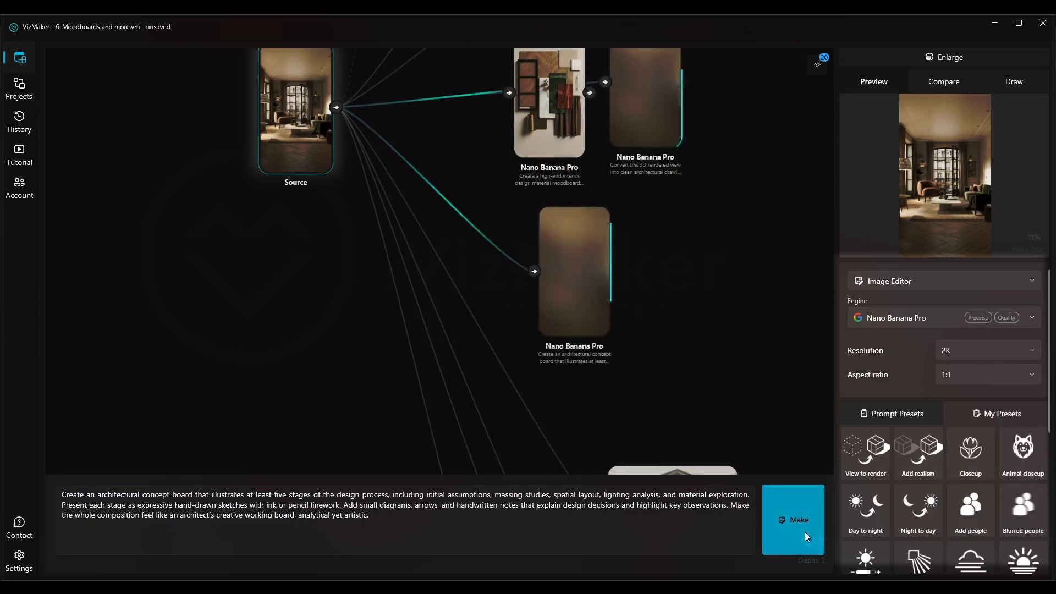
# Select the colored watercolor-and-ink concept sketch result in the second node tree and copy its whole prompt
pyautogui.scroll(-3, 388, 180)
pyautogui.moveTo(447, 248); pyautogui.dragTo(665, 385)
pyautogui.moveTo(665, 385); pyautogui.dragTo(603, 220)
pyautogui.moveTo(601, 221); pyautogui.dragTo(504, 329)
pyautogui.moveTo(417, 340); pyautogui.dragTo(405, 331)
pyautogui.moveTo(495, 328); pyautogui.dragTo(470, 322)
pyautogui.moveTo(585, 332); pyautogui.dragTo(320, 178)
pyautogui.scroll(6, 512, 362)
pyautogui.moveTo(519, 79); pyautogui.dragTo(429, 295)
pyautogui.scroll(-4, 460, 355)
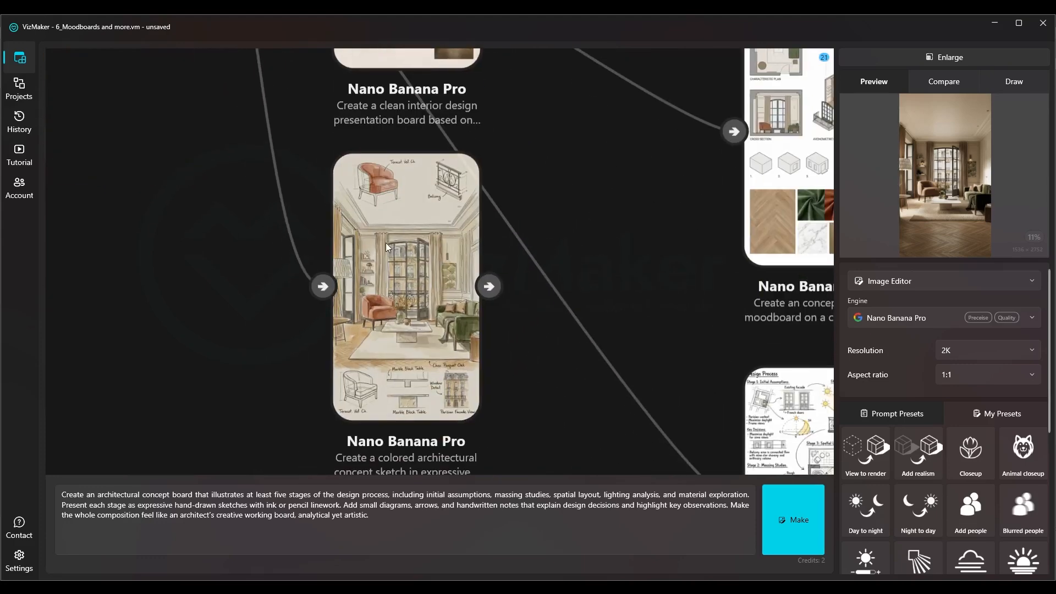
pyautogui.click(388, 243)
pyautogui.click(430, 509)
pyautogui.hotkey('ctrl', 'a')
pyautogui.hotkey('ctrl', 'c')
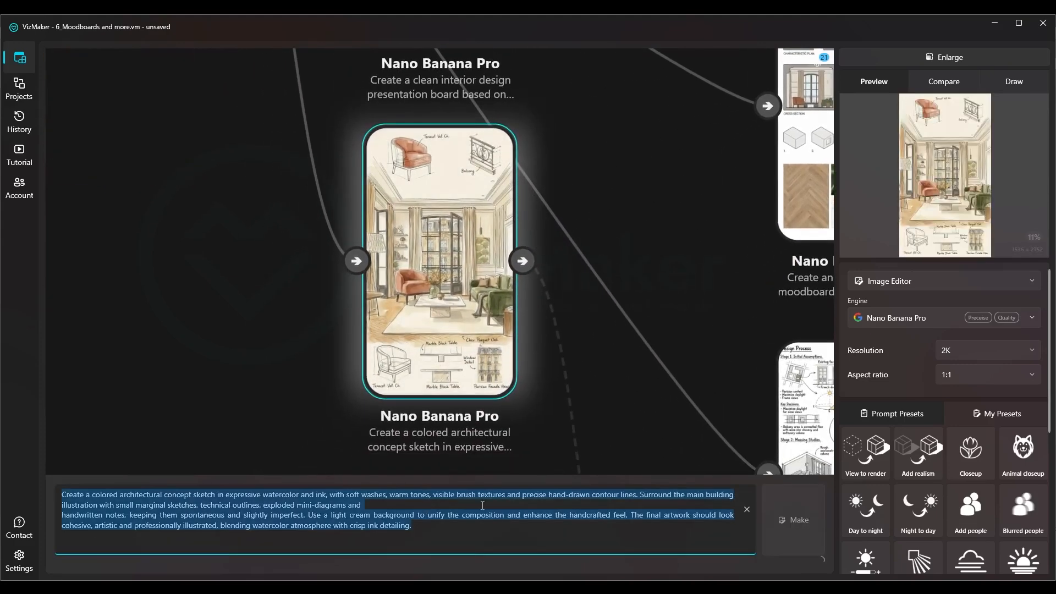
# Replace the first tree's source render prompt with the copied watercolor-and-ink concept sketch prompt
pyautogui.scroll(-6, 613, 340)
pyautogui.moveTo(269, 257); pyautogui.dragTo(500, 381)
pyautogui.click(238, 170)
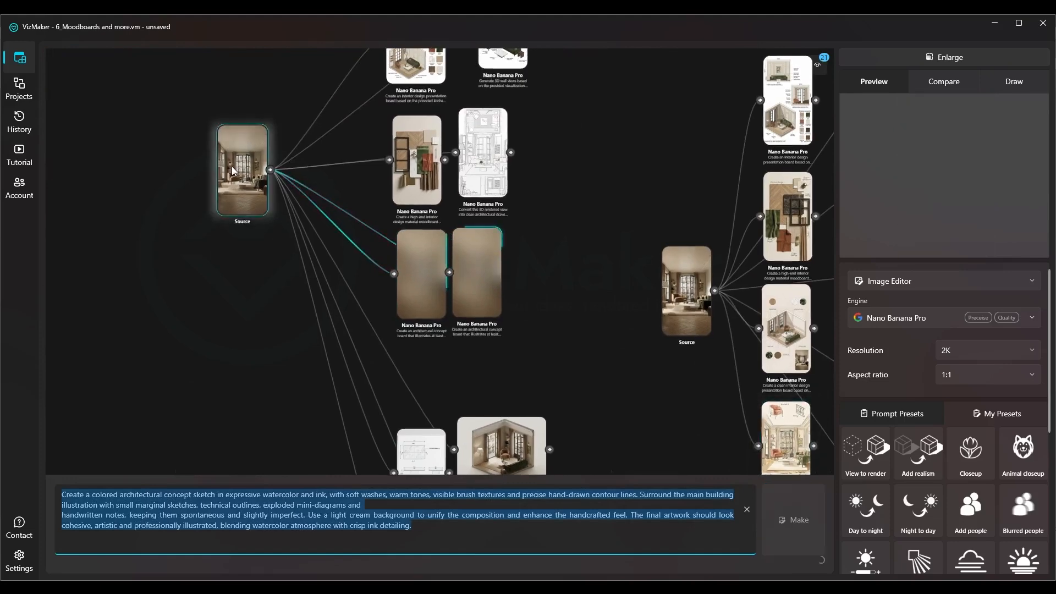
pyautogui.click(340, 493)
pyautogui.hotkey('ctrl', 'a')
pyautogui.hotkey('ctrl', 'v')
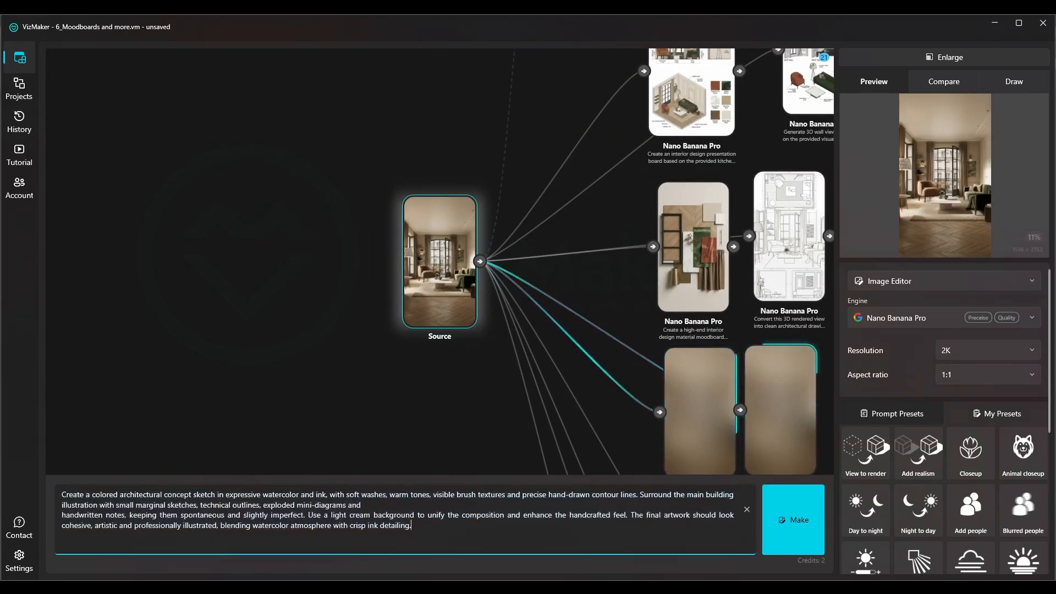
# Set the aspect ratio to Original for the watercolor sketch
pyautogui.moveTo(410, 359); pyautogui.dragTo(253, 274)
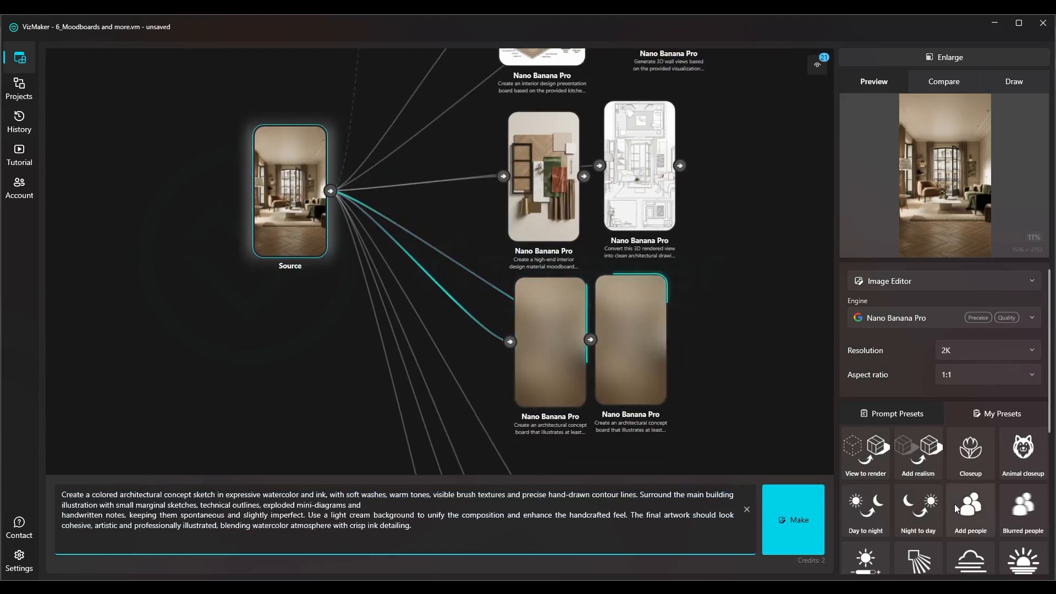
pyautogui.click(976, 376)
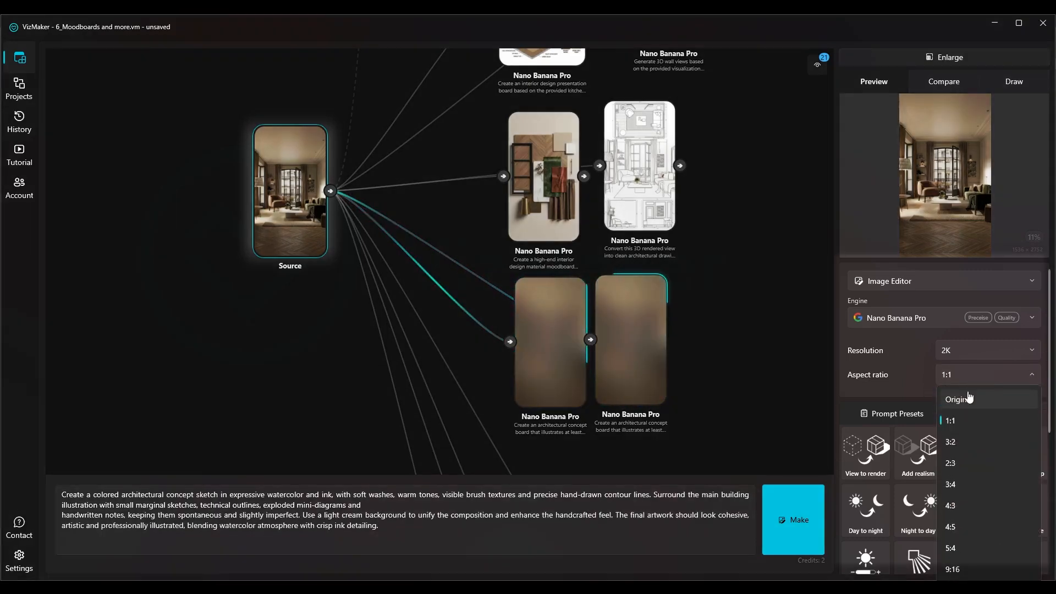
pyautogui.click(958, 390)
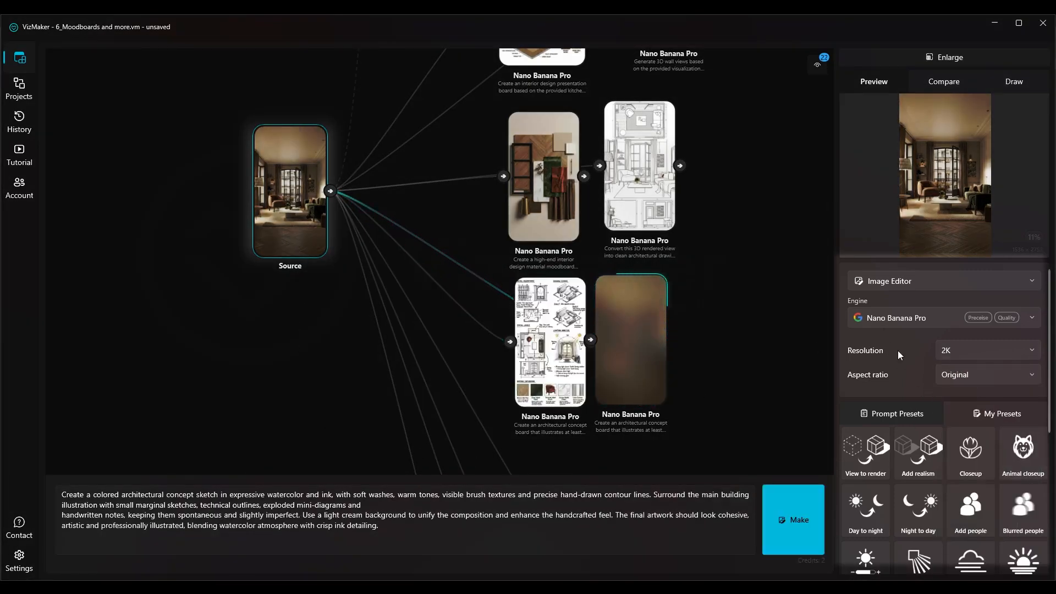
# Review the prompt's opening style wording on concept sketch, watercolor and ink, soft washes, warm tones and brush textures
pyautogui.moveTo(123, 495); pyautogui.dragTo(115, 505)
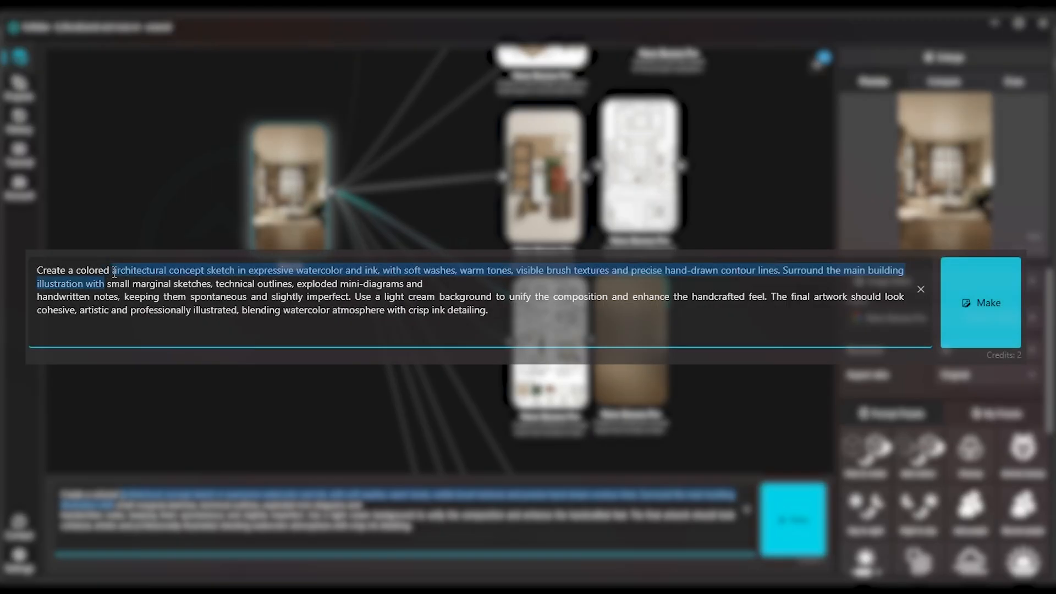
pyautogui.doubleClick(221, 270)
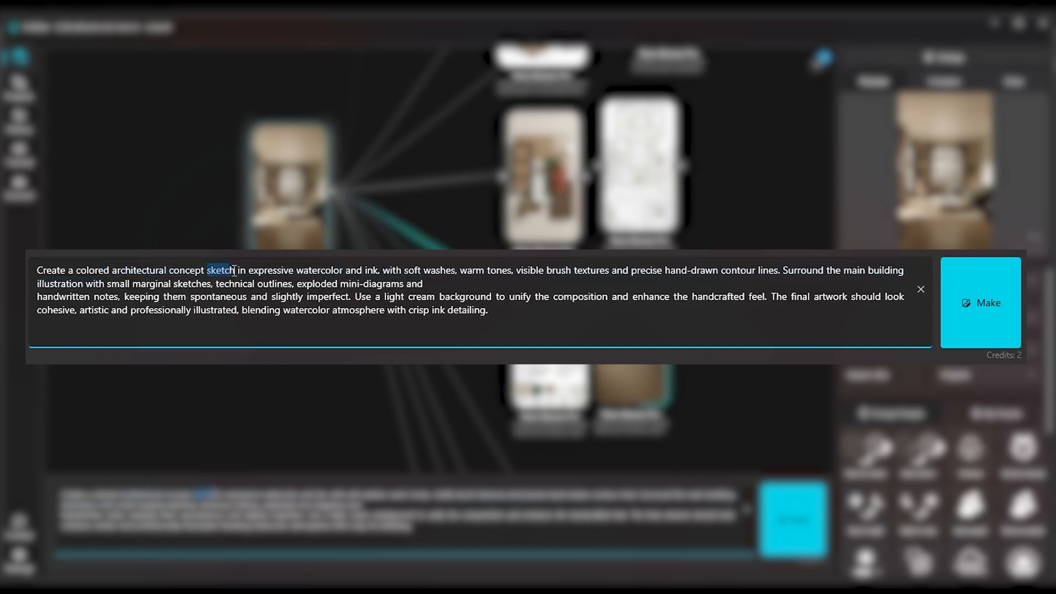
pyautogui.doubleClick(308, 271)
pyautogui.doubleClick(392, 271)
pyautogui.moveTo(352, 500); pyautogui.dragTo(363, 497)
pyautogui.click(440, 495)
pyautogui.moveTo(479, 498); pyautogui.dragTo(530, 498)
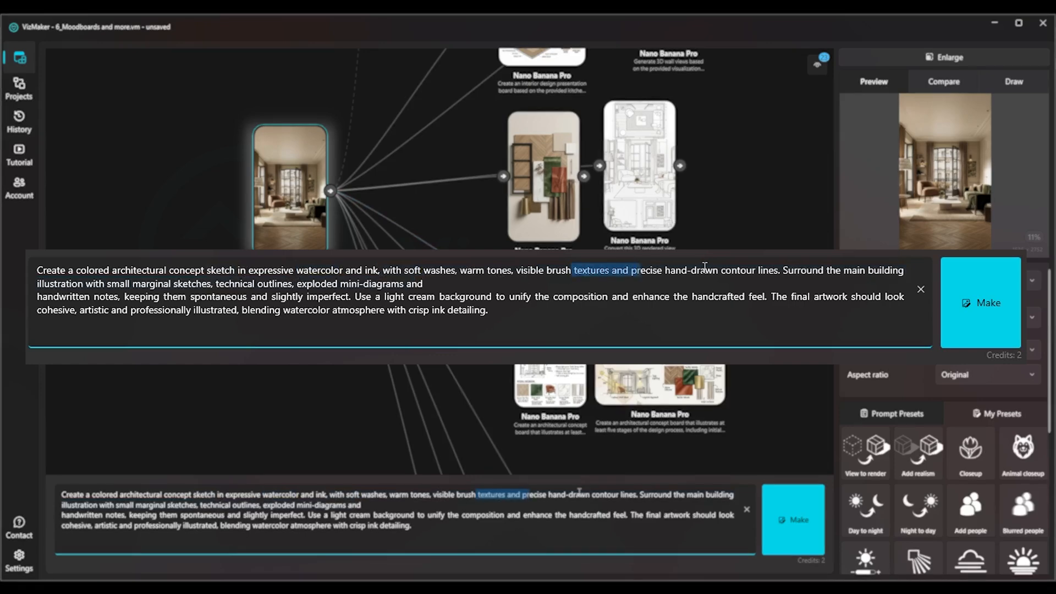
# Review the rest of the prompt, covering marginal sketches, technical outlines, handwritten notes, cream background and the final artwork's look
pyautogui.moveTo(641, 495); pyautogui.dragTo(645, 496)
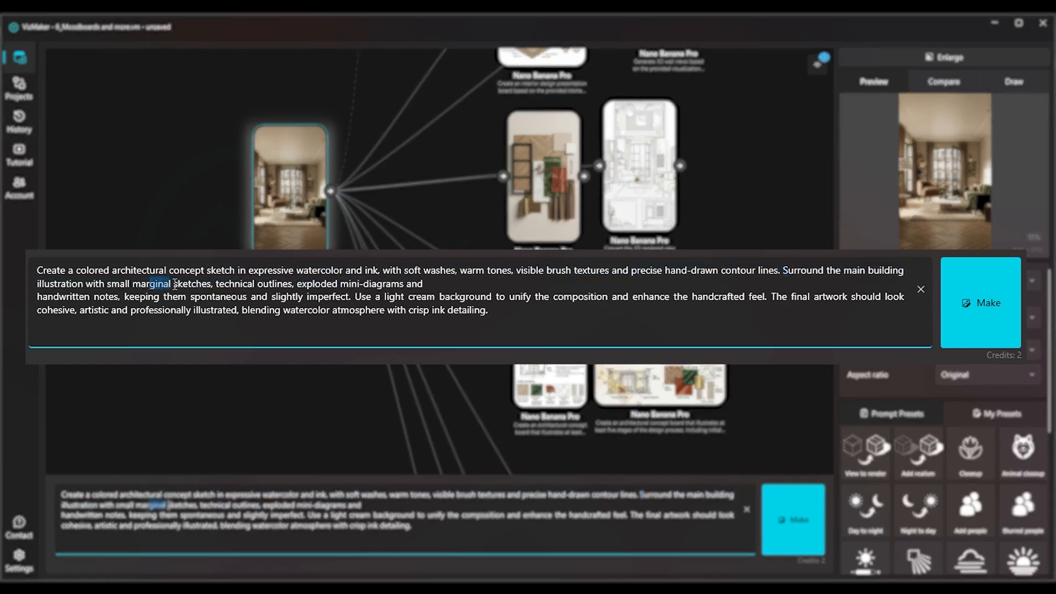
pyautogui.click(224, 285)
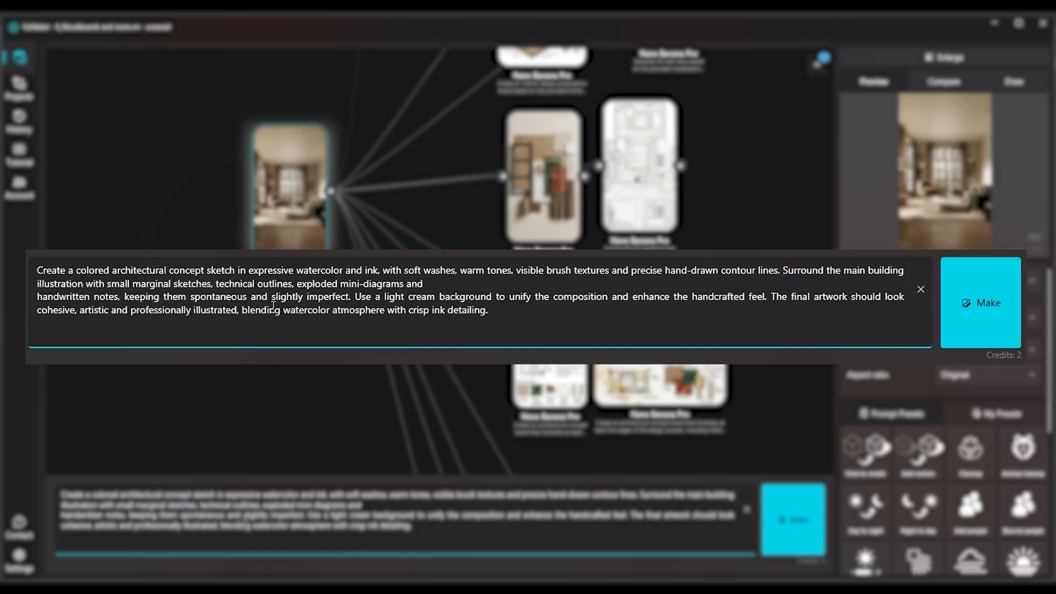
pyautogui.click(357, 299)
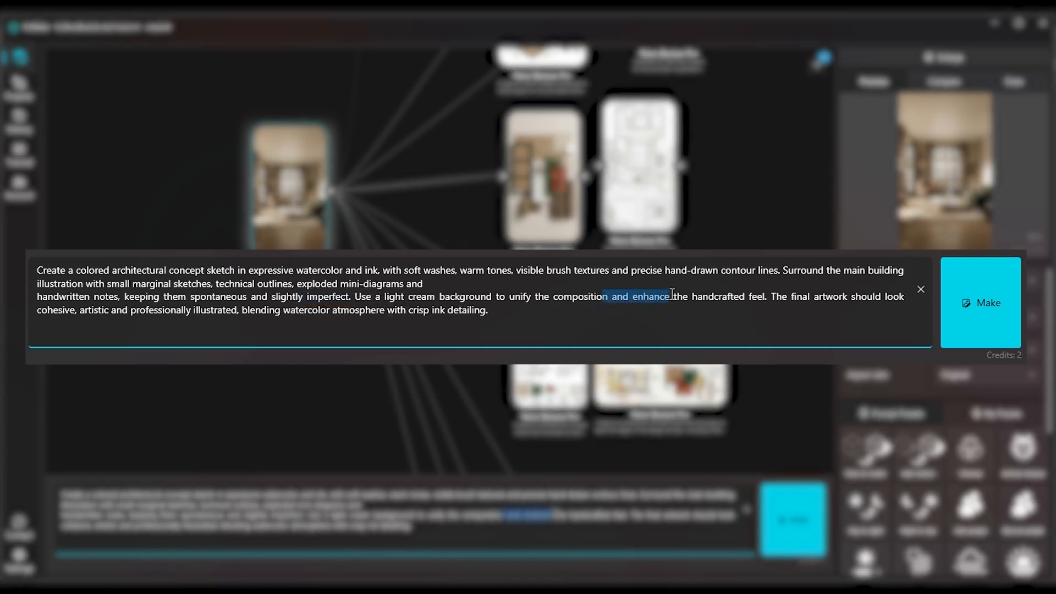
pyautogui.click(772, 297)
pyautogui.moveTo(790, 294); pyautogui.dragTo(108, 319)
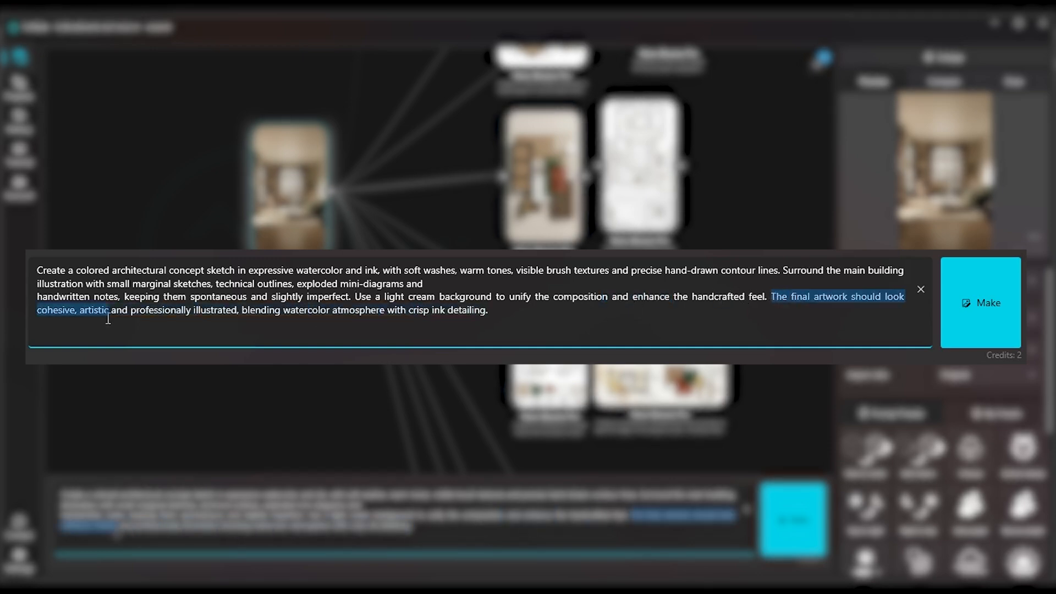
pyautogui.moveTo(118, 532); pyautogui.dragTo(165, 528)
pyautogui.moveTo(242, 310); pyautogui.dragTo(312, 309)
pyautogui.click(482, 314)
pyautogui.moveTo(413, 530); pyautogui.dragTo(91, 485)
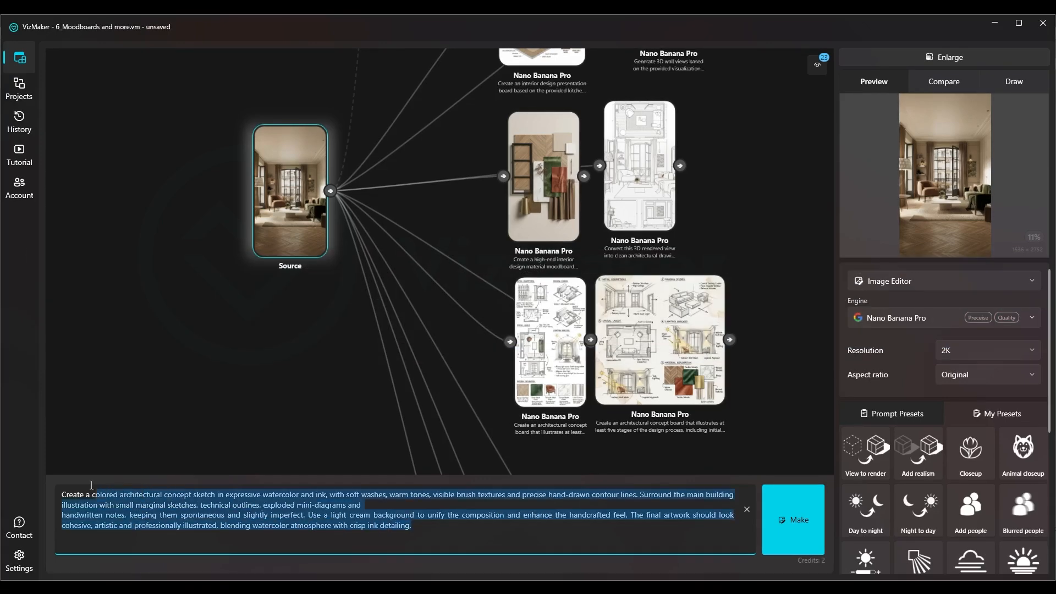
pyautogui.click(440, 528)
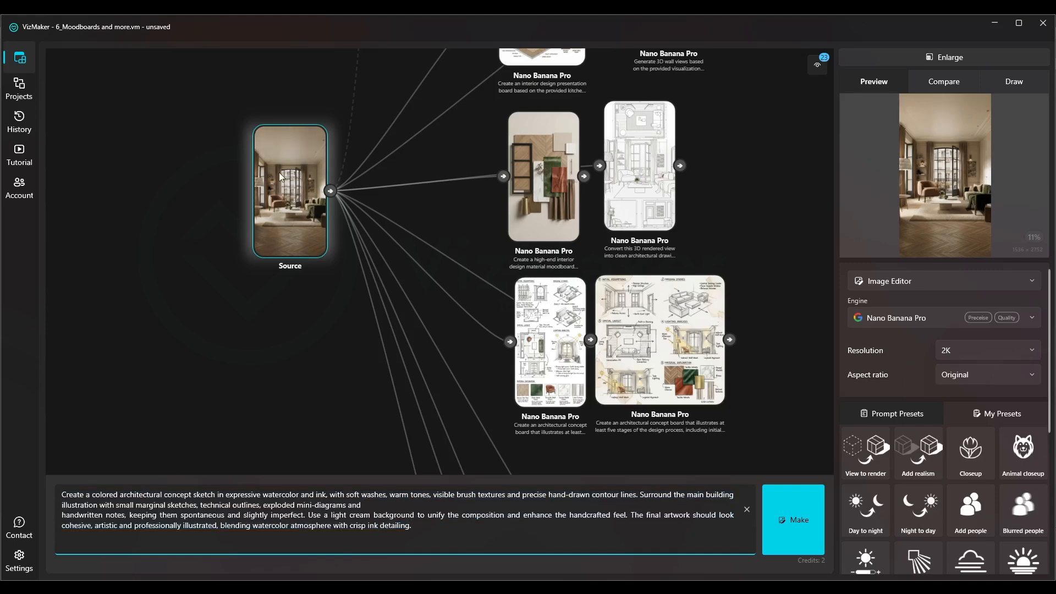
# Generate the watercolor-and-ink concept sketch from the first tree's source render
pyautogui.scroll(3, 279, 173)
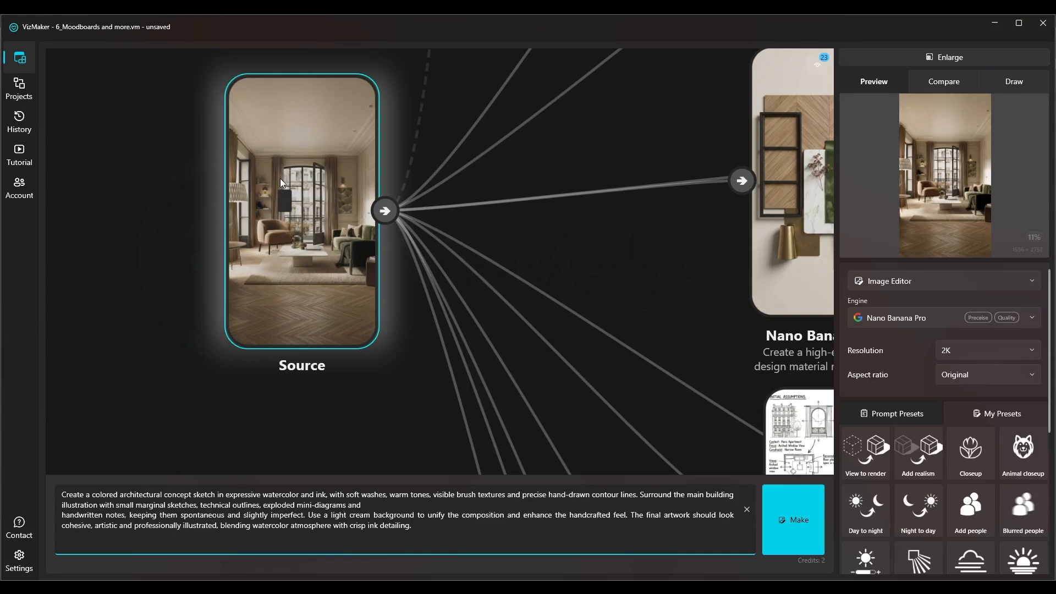
pyautogui.click(807, 517)
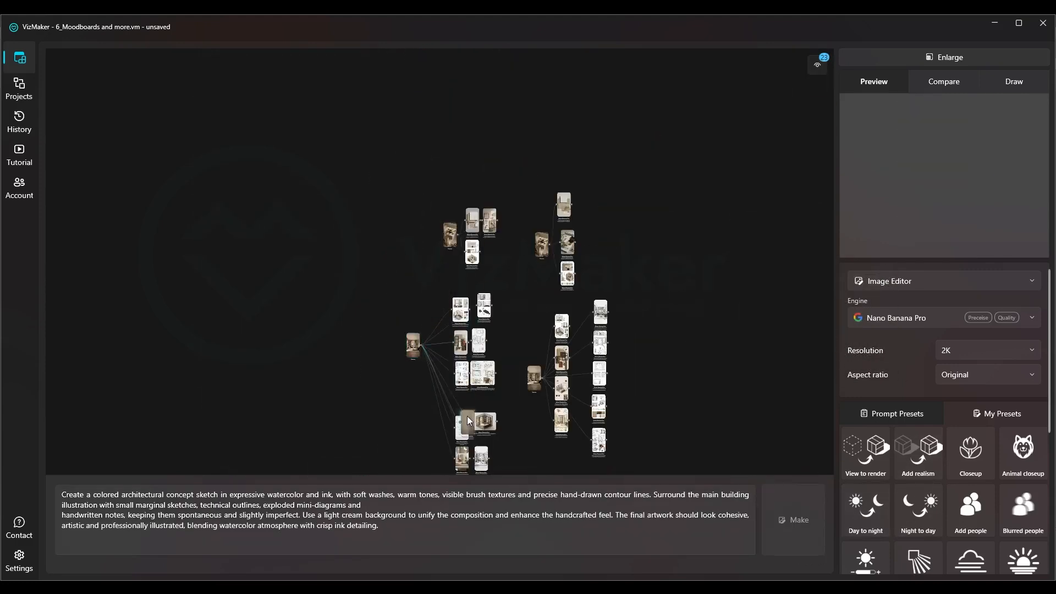
# Examine the line-drawing sheet made from the material moodboard, covering its floor plan and elevations
pyautogui.scroll(13, 455, 395)
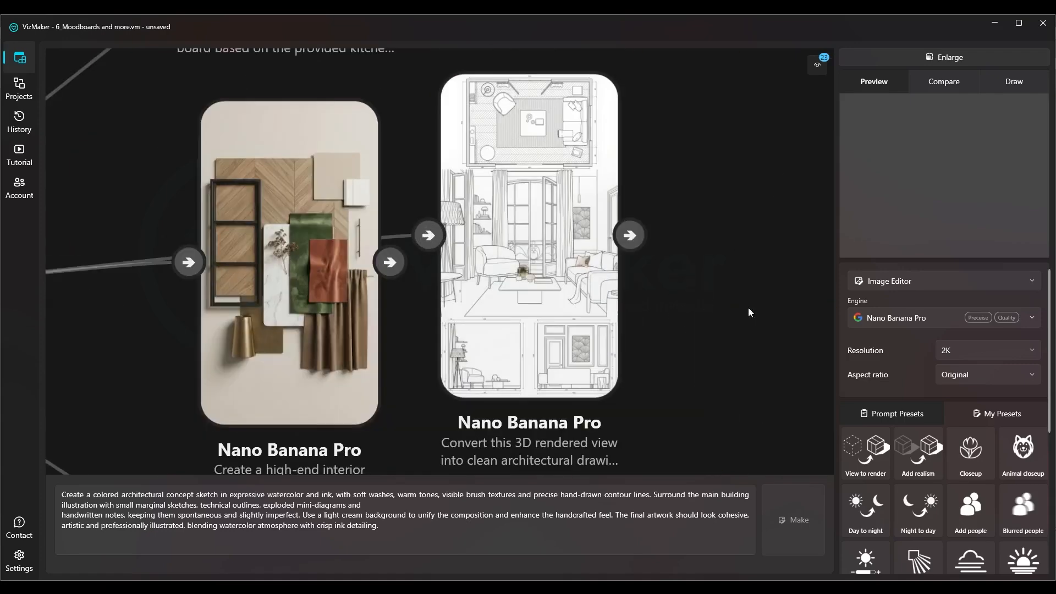
pyautogui.moveTo(679, 284); pyautogui.dragTo(584, 274)
pyautogui.click(405, 269)
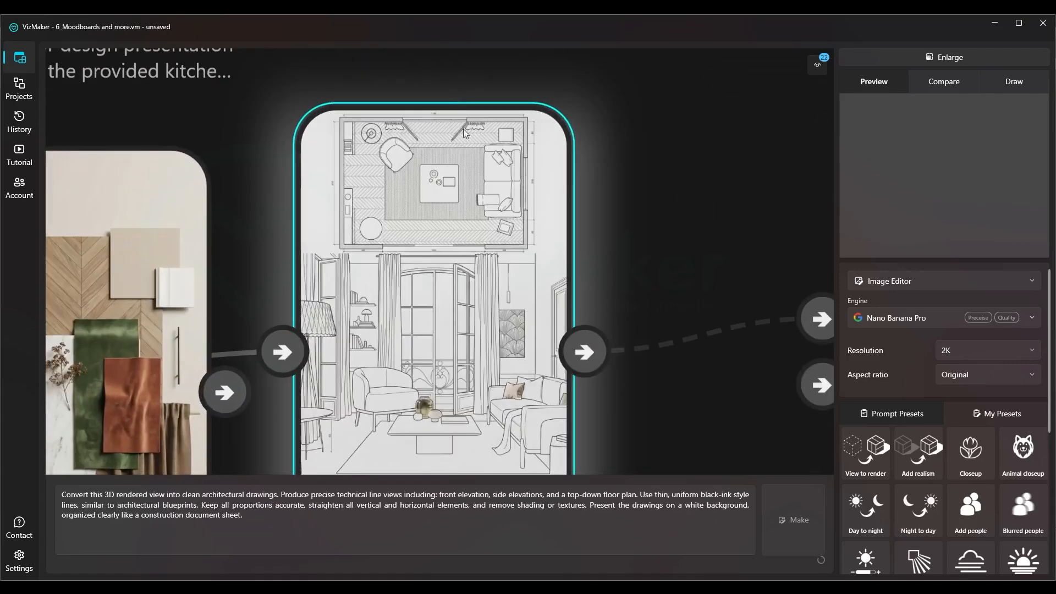
pyautogui.scroll(-5, 423, 182)
pyautogui.moveTo(485, 274); pyautogui.dragTo(458, 124)
pyautogui.moveTo(479, 303); pyautogui.dragTo(544, 103)
pyautogui.scroll(5, 286, 237)
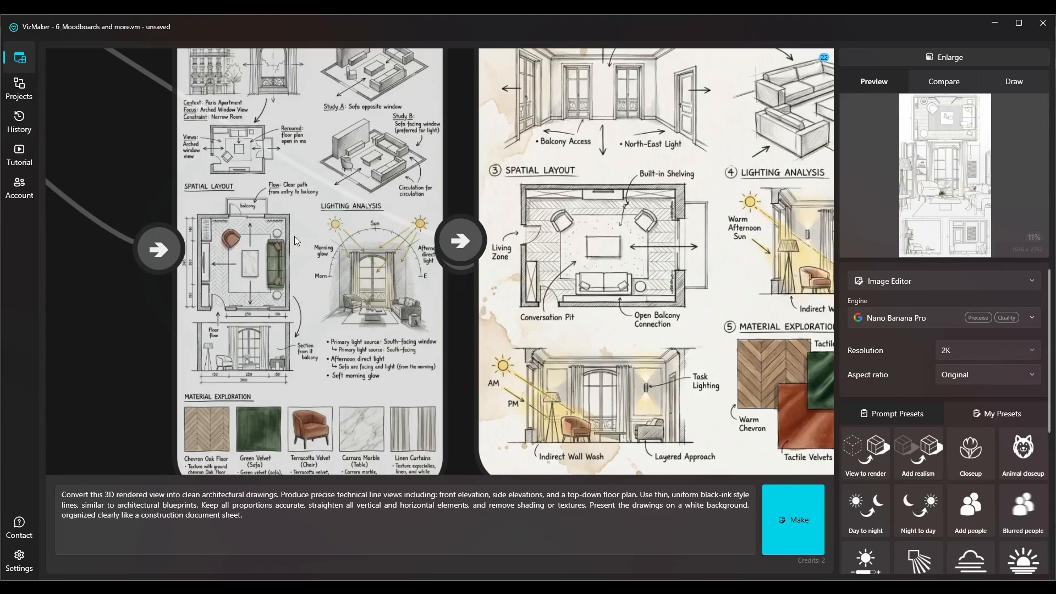
# Enlarge the portrait concept board and examine its initial assumptions, massing studies, spatial layout, lighting analysis and material exploration sections
pyautogui.click(291, 247)
pyautogui.click(1001, 54)
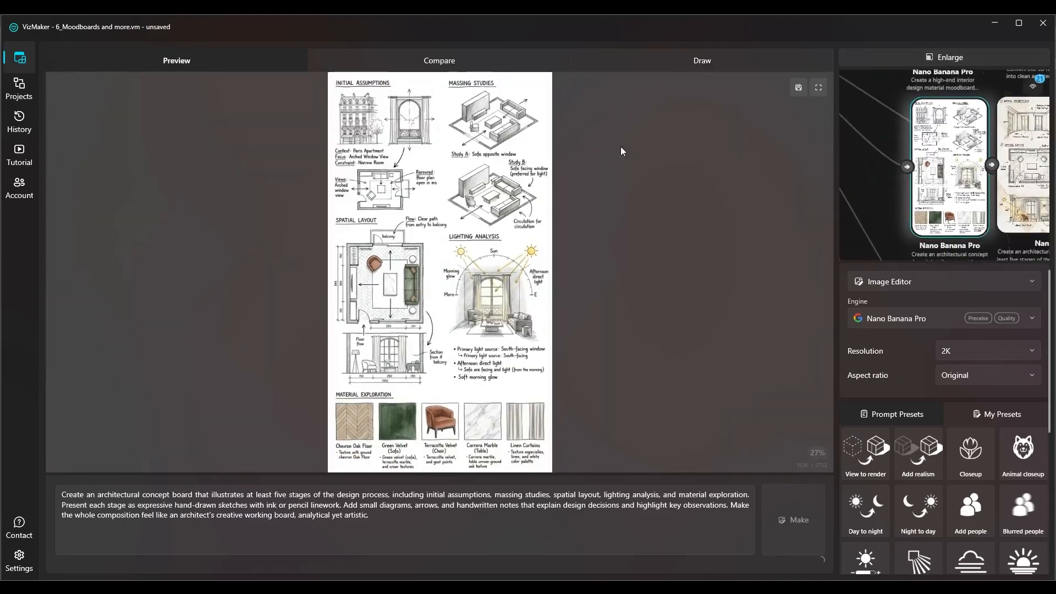
pyautogui.scroll(8, 355, 304)
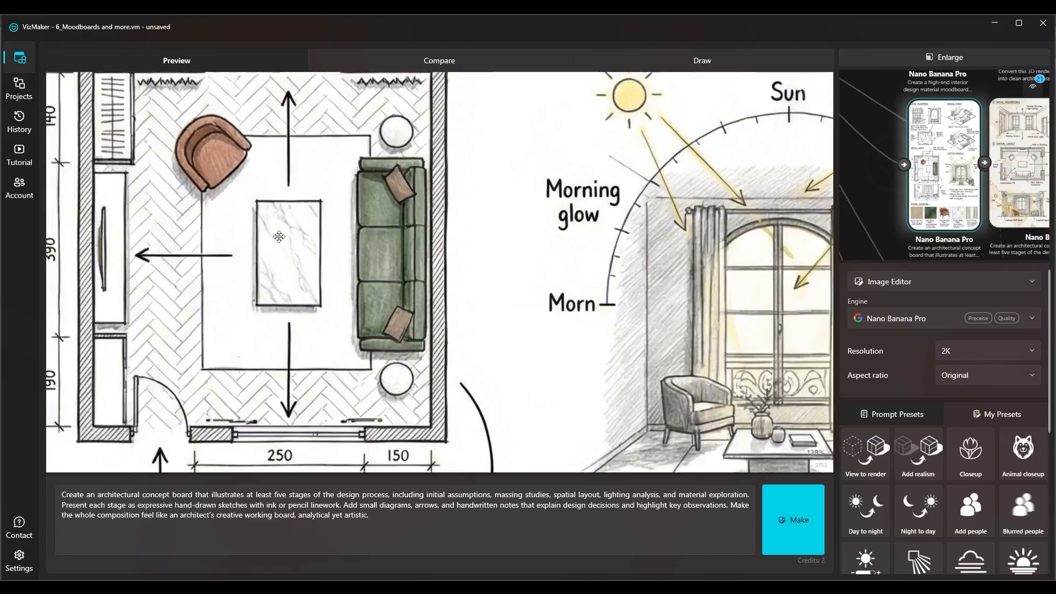
pyautogui.scroll(-4, 390, 256)
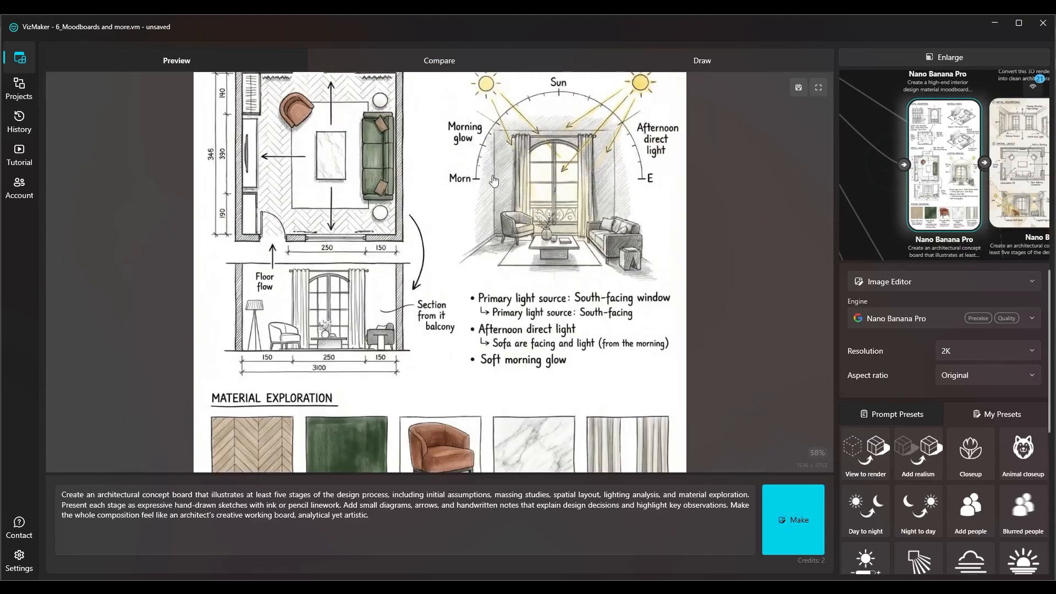
pyautogui.moveTo(515, 189); pyautogui.dragTo(484, 246)
pyautogui.scroll(-2, 454, 195)
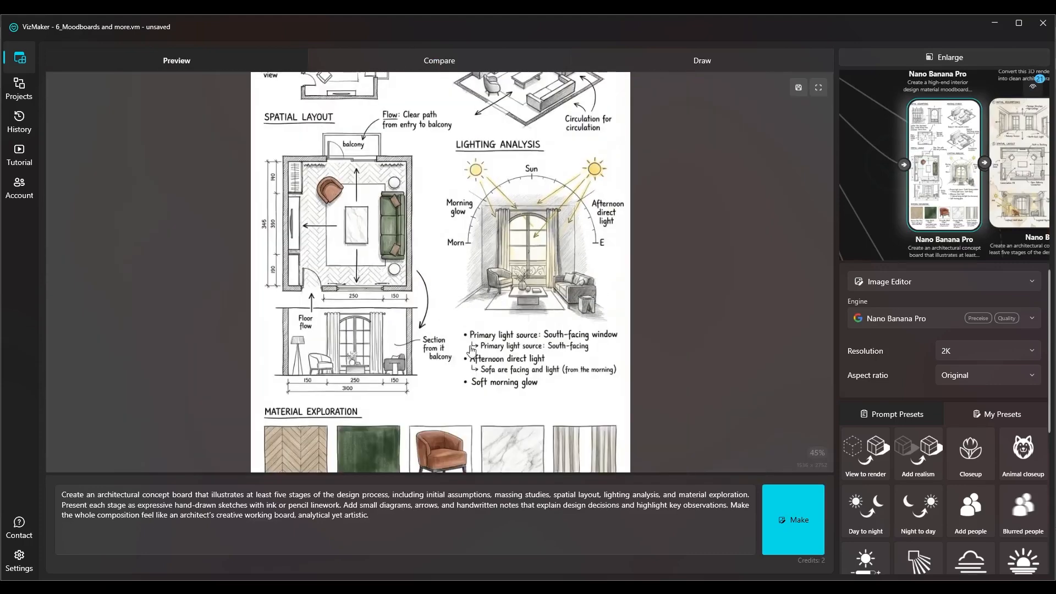
pyautogui.moveTo(454, 194); pyautogui.dragTo(456, 229)
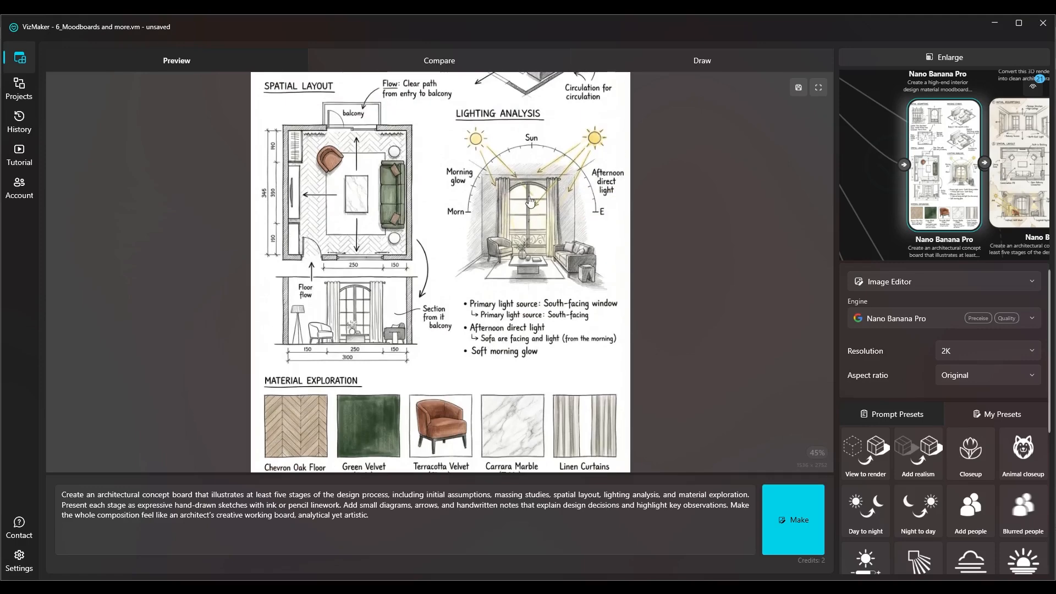
pyautogui.moveTo(521, 173); pyautogui.dragTo(516, 390)
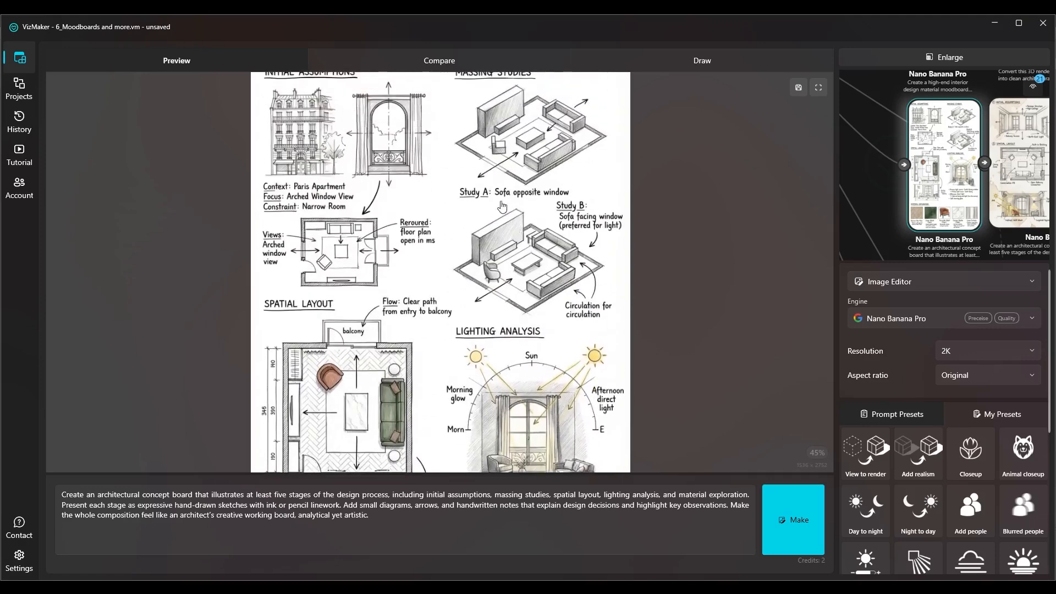
pyautogui.moveTo(446, 263); pyautogui.dragTo(401, 270)
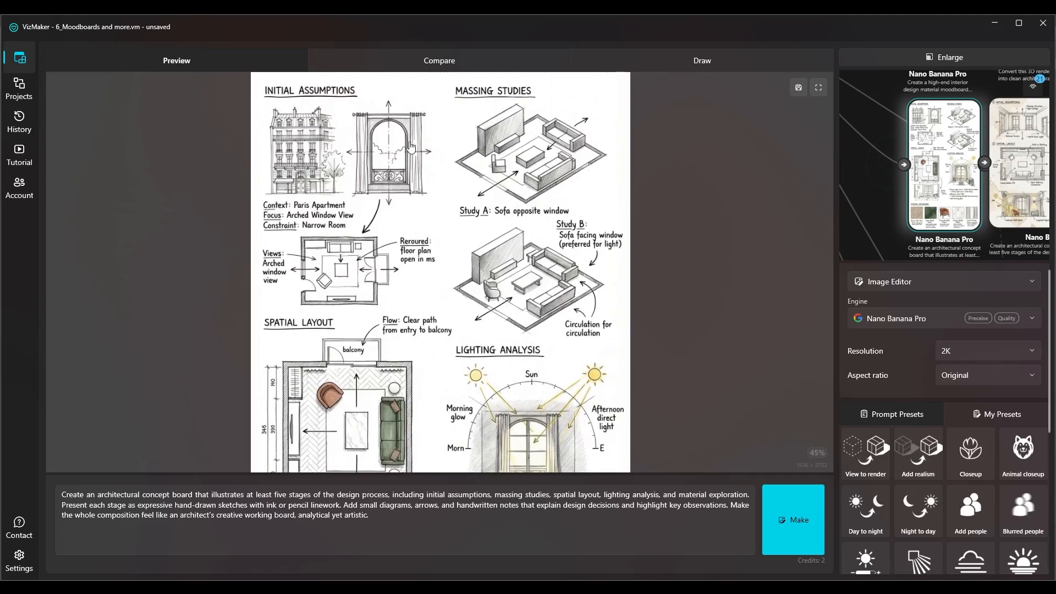
pyautogui.scroll(-3, 487, 189)
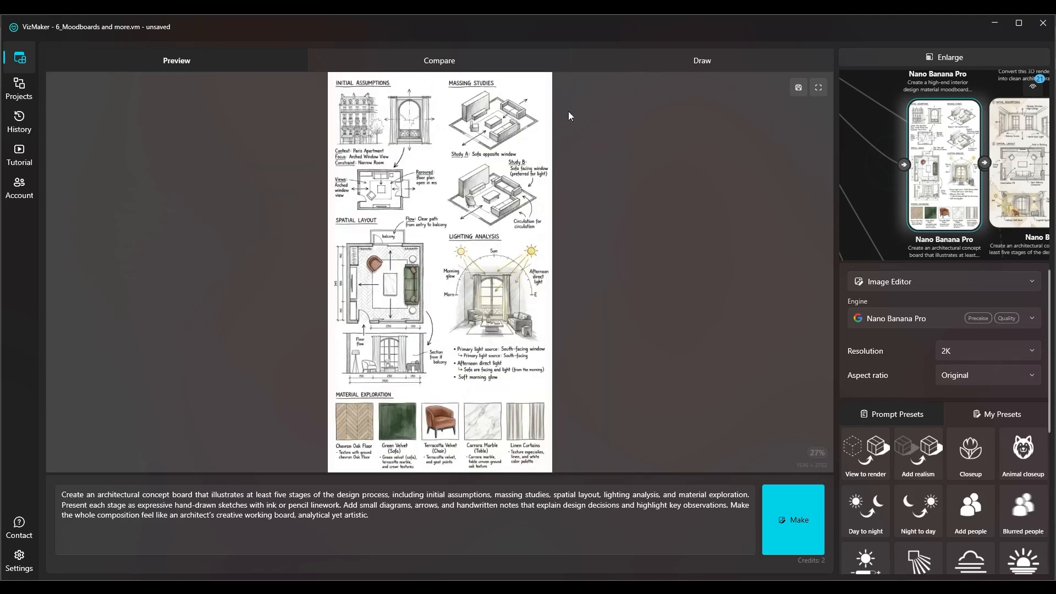
pyautogui.click(916, 53)
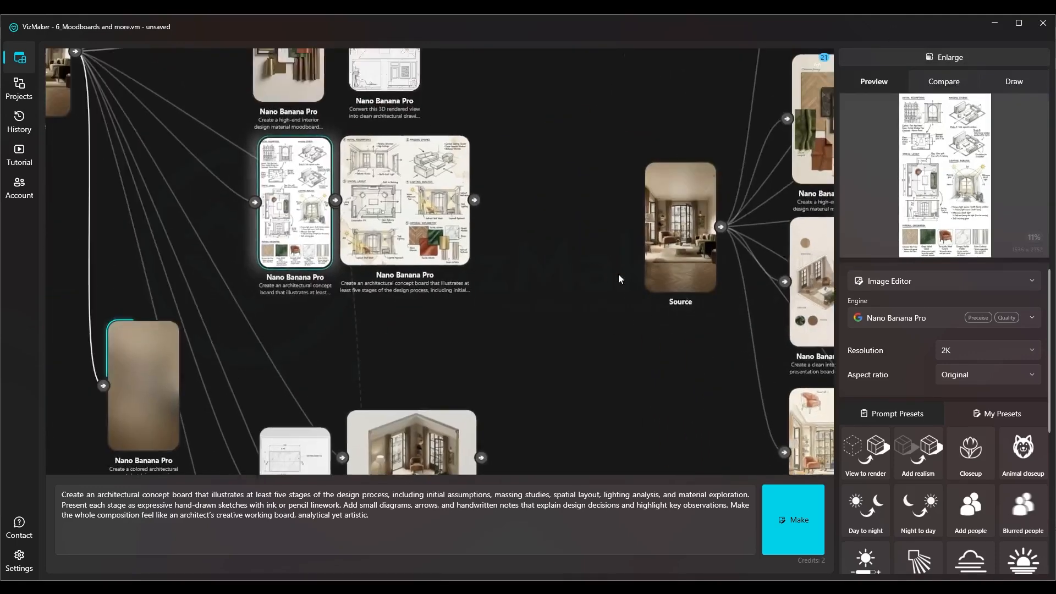
# View the five-stage square concept board enlarged, and return to the node canvas
pyautogui.click(534, 178)
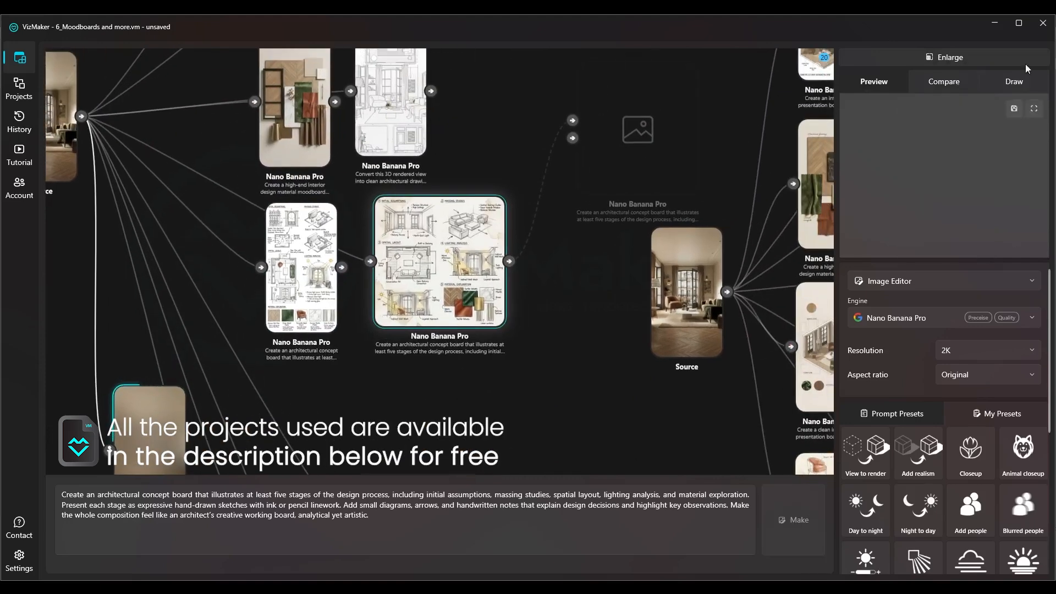
pyautogui.click(950, 58)
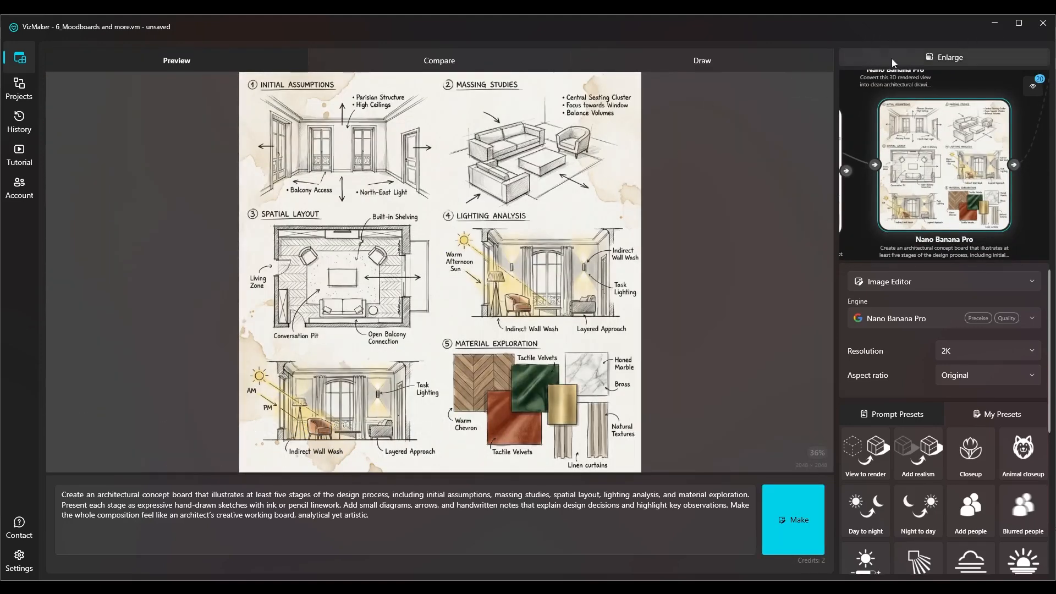
pyautogui.click(907, 59)
pyautogui.scroll(3, 288, 288)
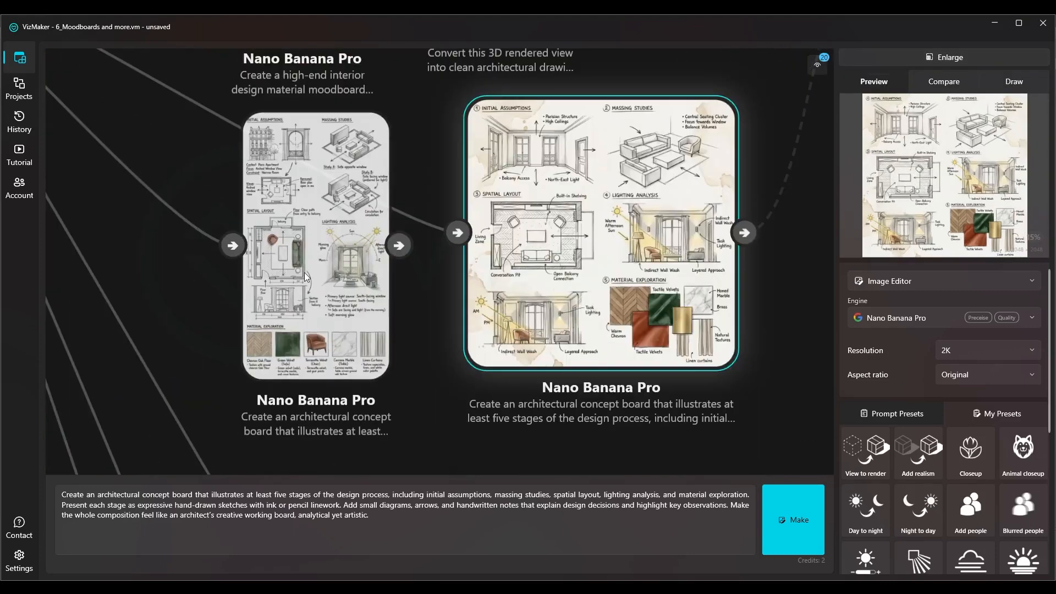
# Reposition the portrait and square concept board nodes side by side for comparison
pyautogui.click(305, 272)
pyautogui.click(685, 267)
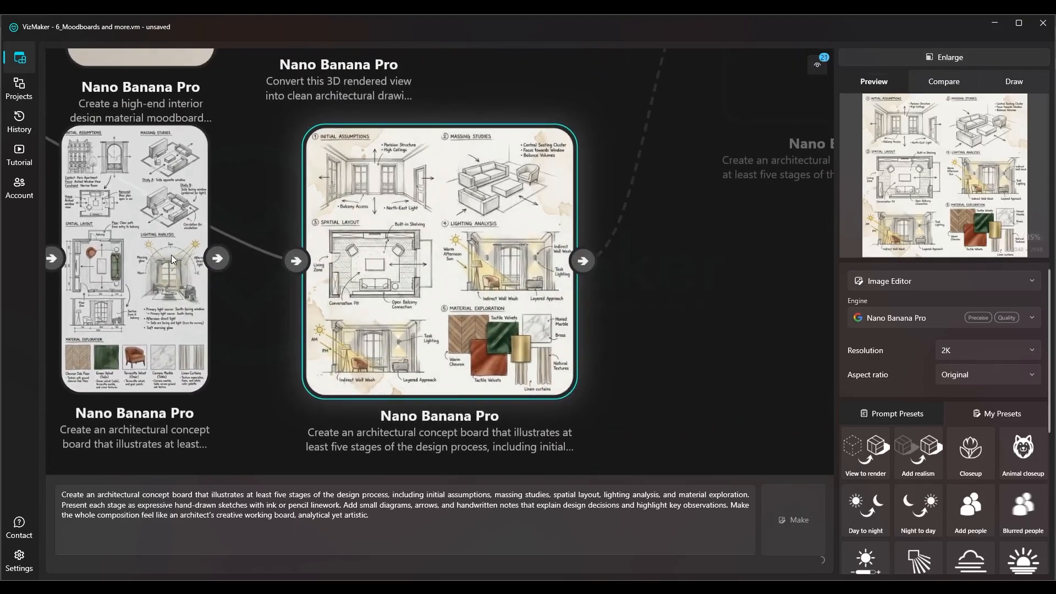
pyautogui.moveTo(550, 316); pyautogui.dragTo(630, 268)
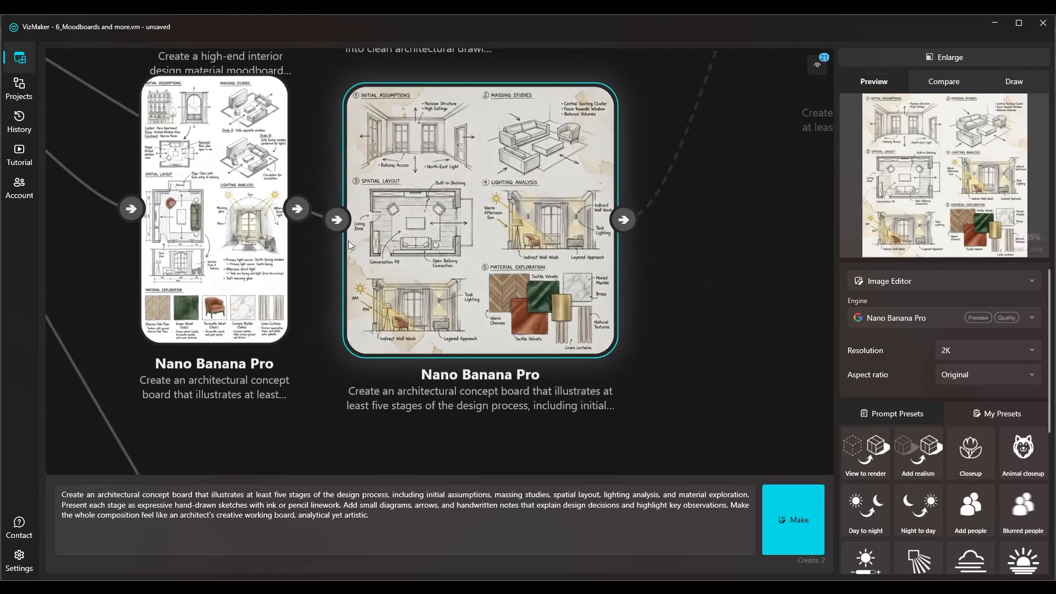
pyautogui.moveTo(516, 206); pyautogui.dragTo(532, 200)
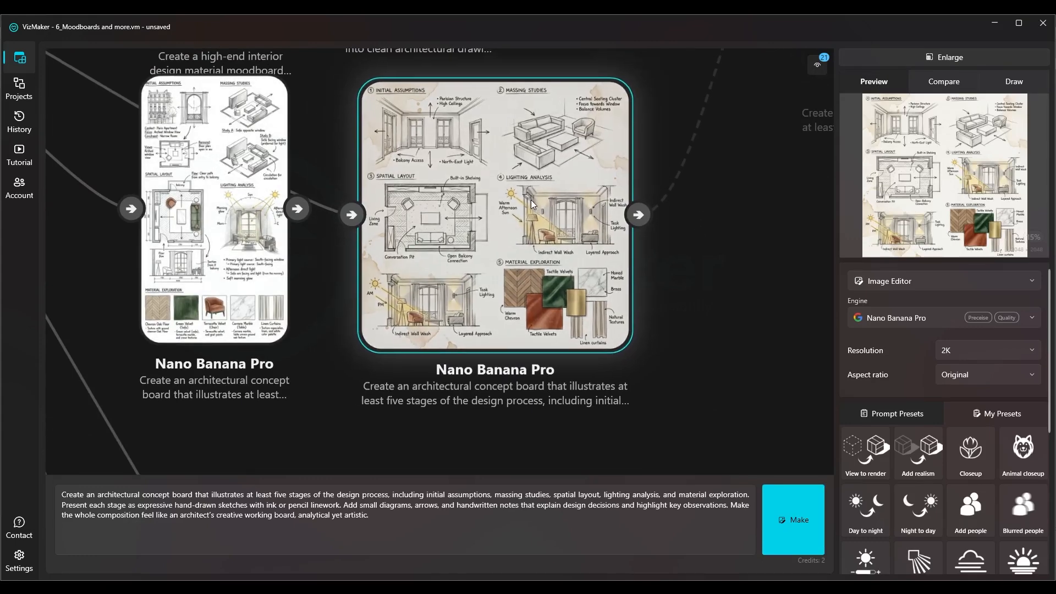
# Move the generated watercolor sketch node to the first tree's right side, below the square concept board
pyautogui.scroll(-5, 488, 288)
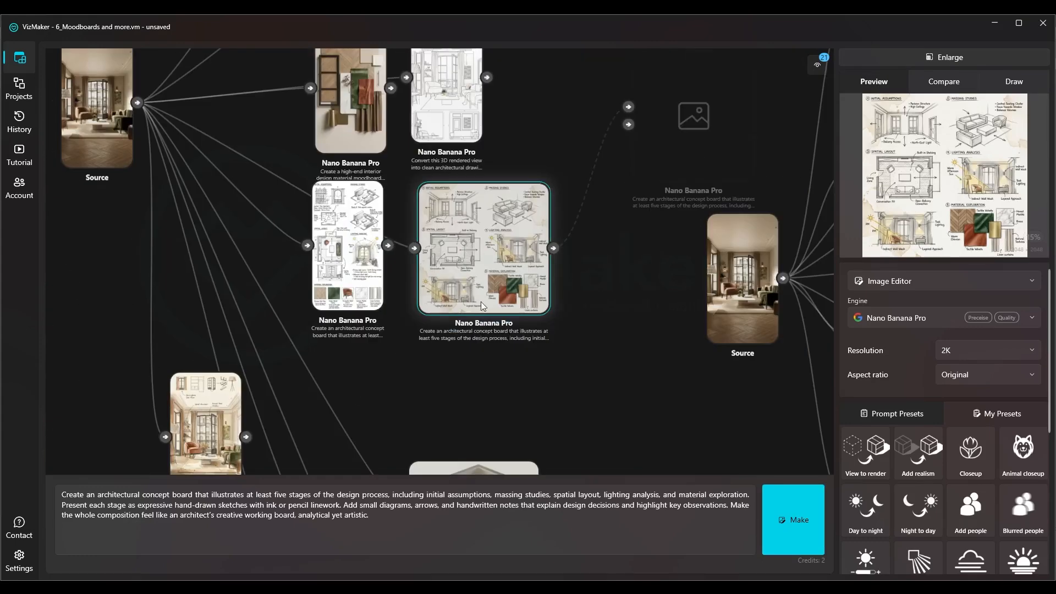
pyautogui.moveTo(497, 402); pyautogui.dragTo(489, 288)
pyautogui.moveTo(180, 337)
pyautogui.mouseDown()
pyautogui.moveTo(444, 296)
pyautogui.moveTo(558, 308)
pyautogui.mouseUp()
# Enlarge the watercolor sketch and examine its painted interior, marginal sketches and handwritten notes, then return to the node canvas
pyautogui.click(559, 308)
pyautogui.click(915, 57)
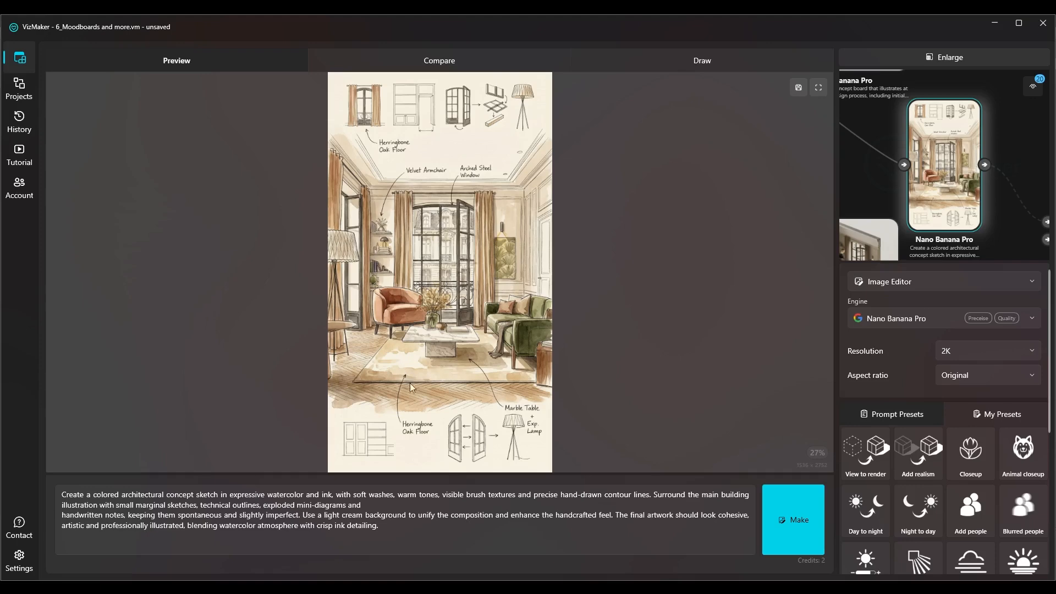
pyautogui.scroll(1, 457, 448)
pyautogui.moveTo(456, 416); pyautogui.dragTo(456, 376)
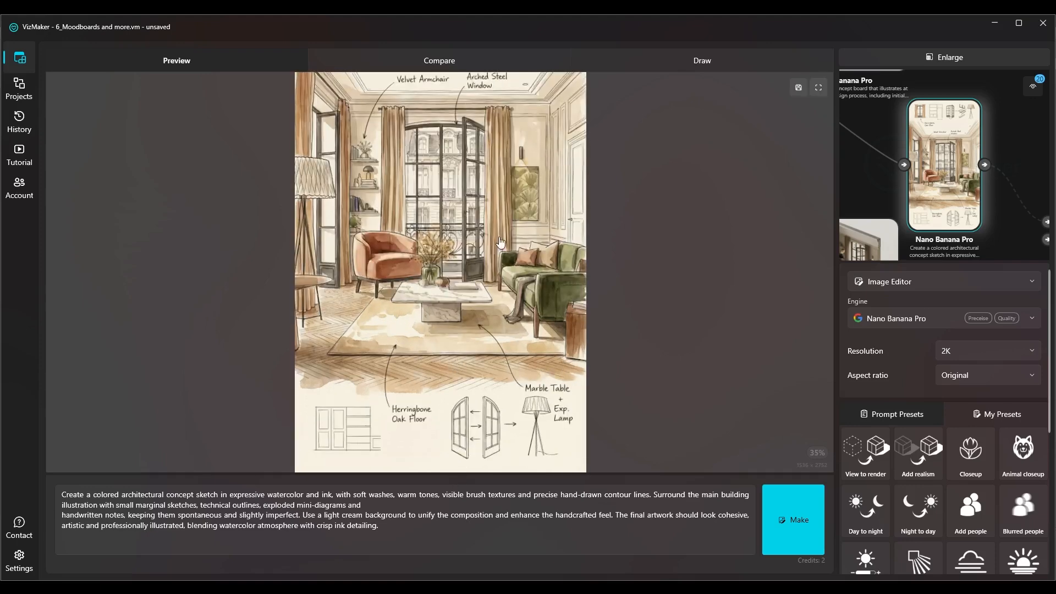
pyautogui.moveTo(500, 243); pyautogui.dragTo(542, 385)
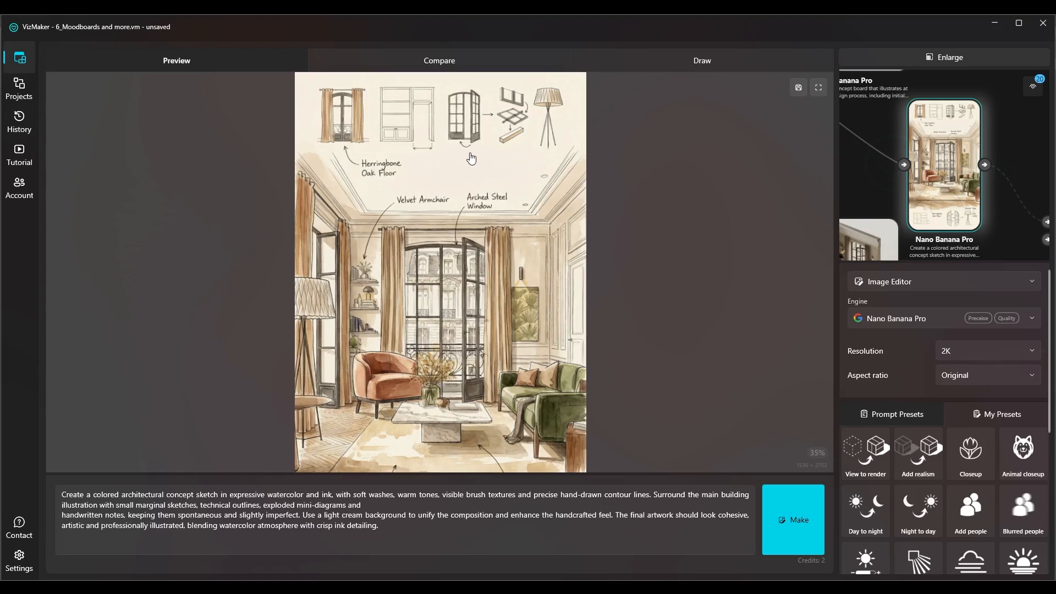
pyautogui.click(910, 54)
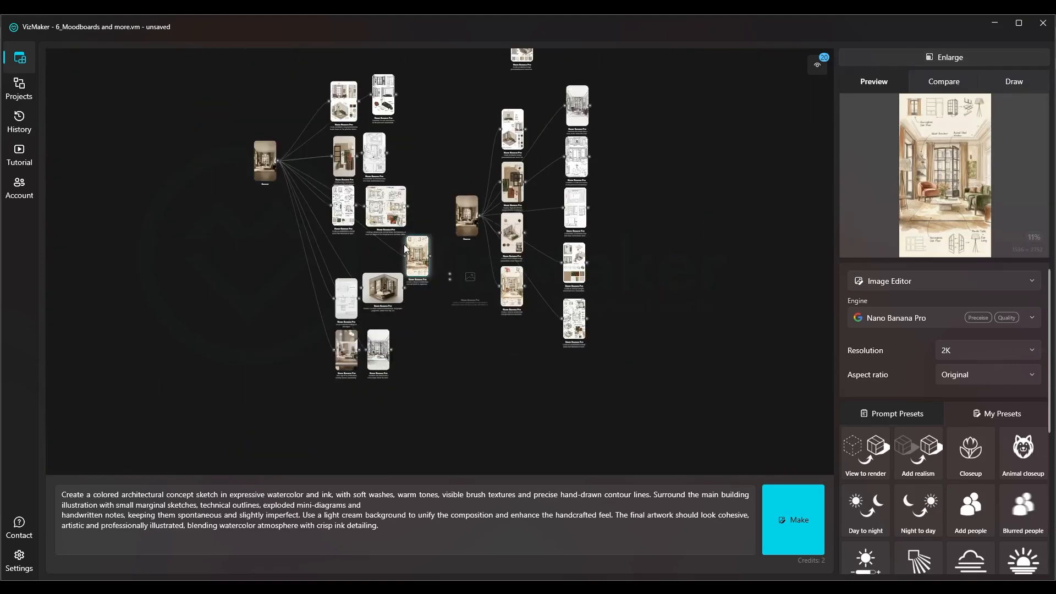
# Review all node trees in overview and the first tree's results in detail, from the presentation boards down to the axonometric view
pyautogui.scroll(-5, 404, 245)
pyautogui.moveTo(416, 107); pyautogui.dragTo(283, 347)
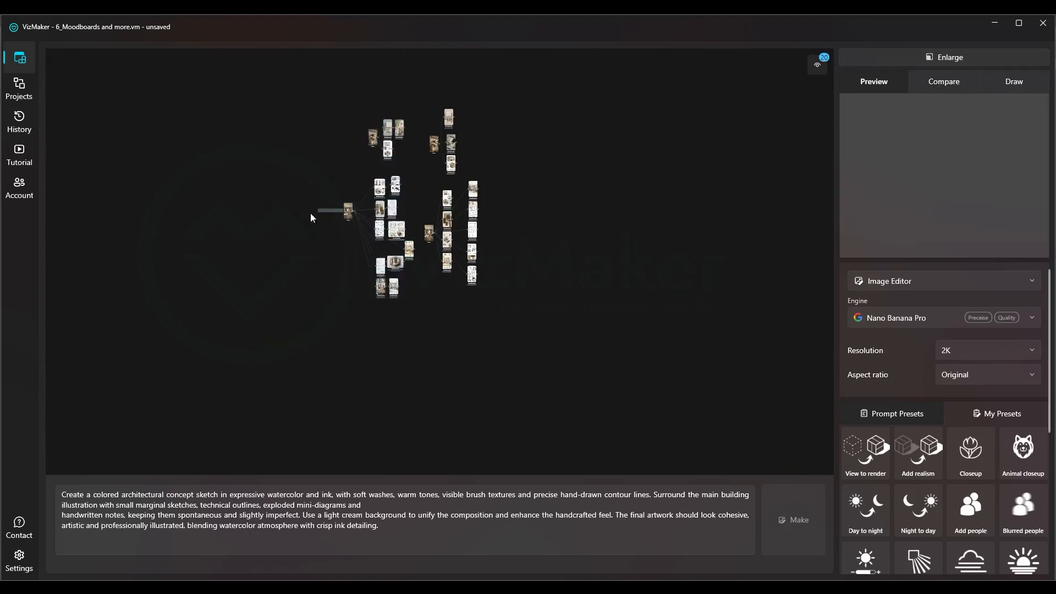
pyautogui.moveTo(420, 88); pyautogui.dragTo(340, 296)
pyautogui.scroll(5, 348, 234)
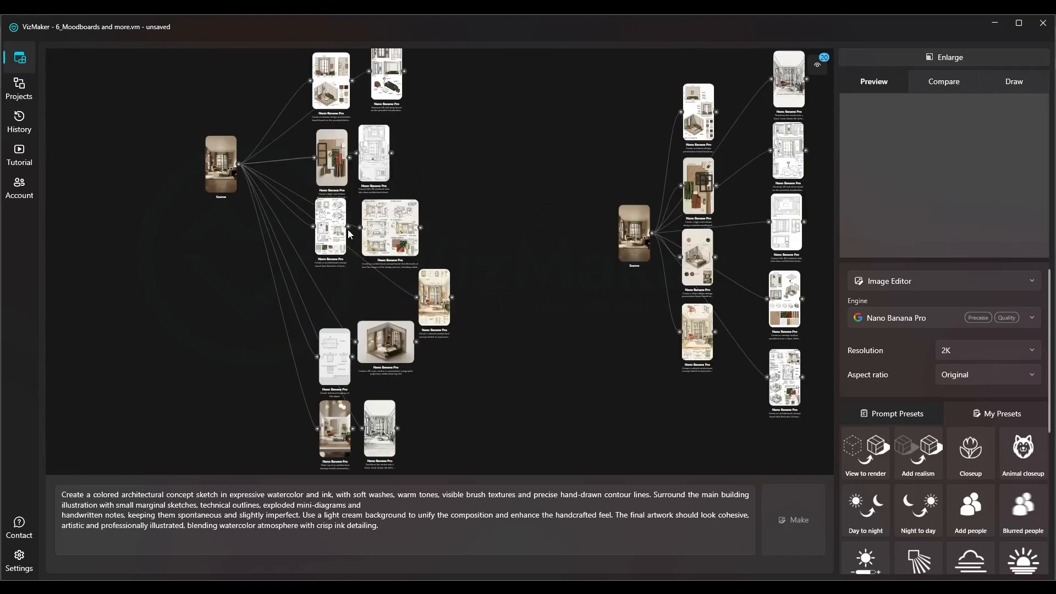
pyautogui.scroll(5, 345, 81)
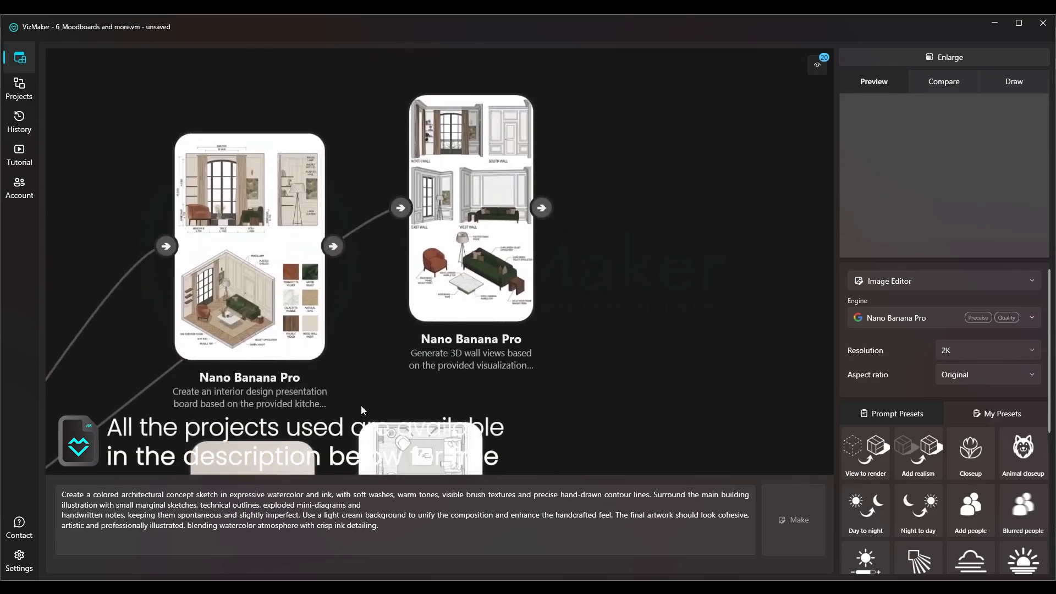
pyautogui.moveTo(376, 388); pyautogui.dragTo(372, 327)
pyautogui.moveTo(350, 376); pyautogui.dragTo(354, 106)
pyautogui.moveTo(393, 363); pyautogui.dragTo(367, 176)
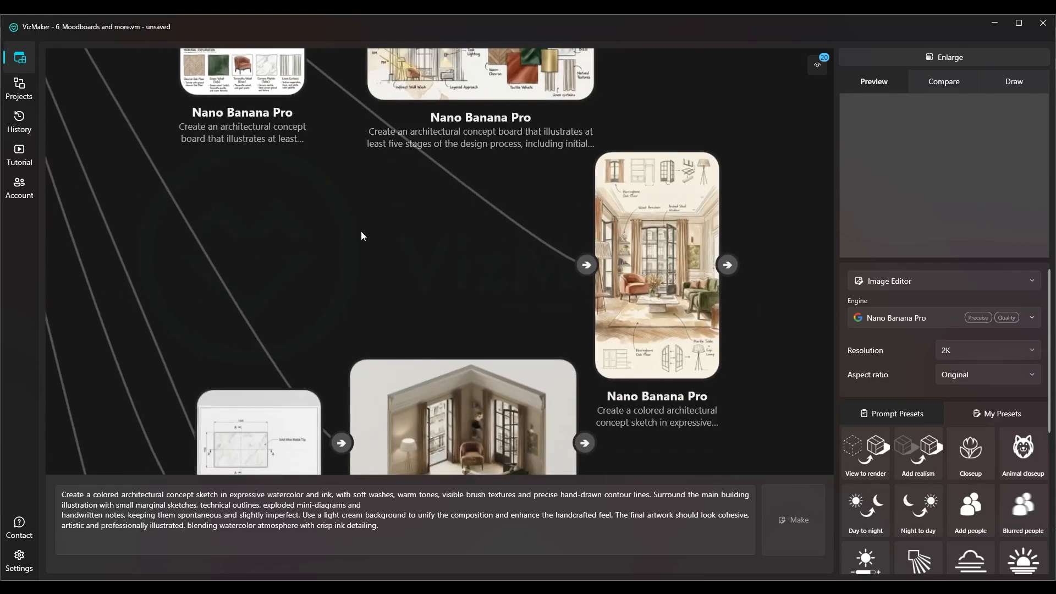
pyautogui.moveTo(361, 234); pyautogui.dragTo(363, 99)
pyautogui.moveTo(377, 391); pyautogui.dragTo(419, 262)
pyautogui.moveTo(472, 350); pyautogui.dragTo(449, 144)
pyautogui.scroll(-3, 423, 394)
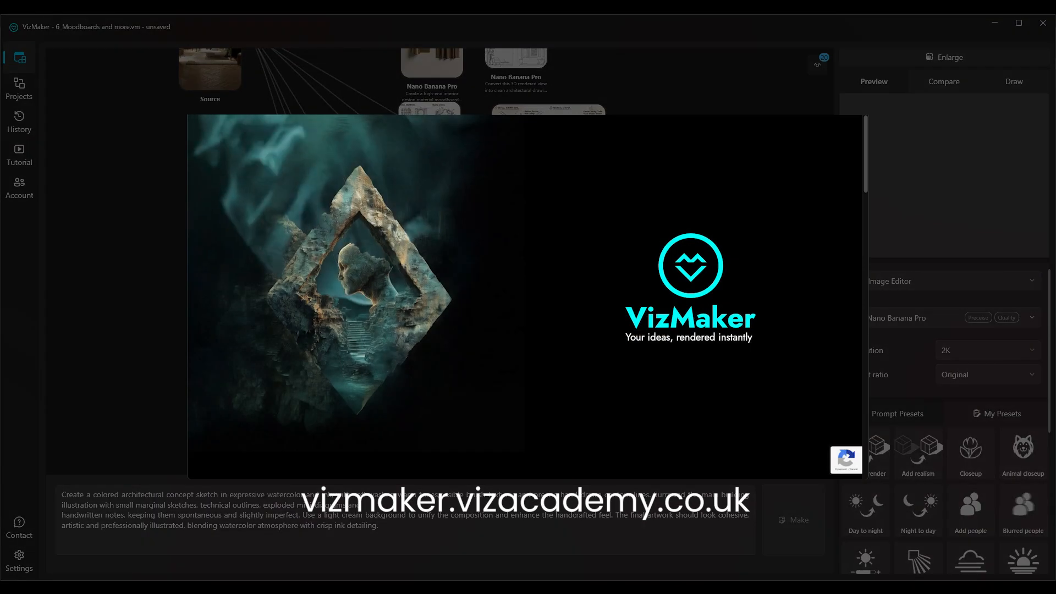
pyautogui.moveTo(310, 83); pyautogui.dragTo(516, 261)
pyautogui.scroll(3, 276, 220)
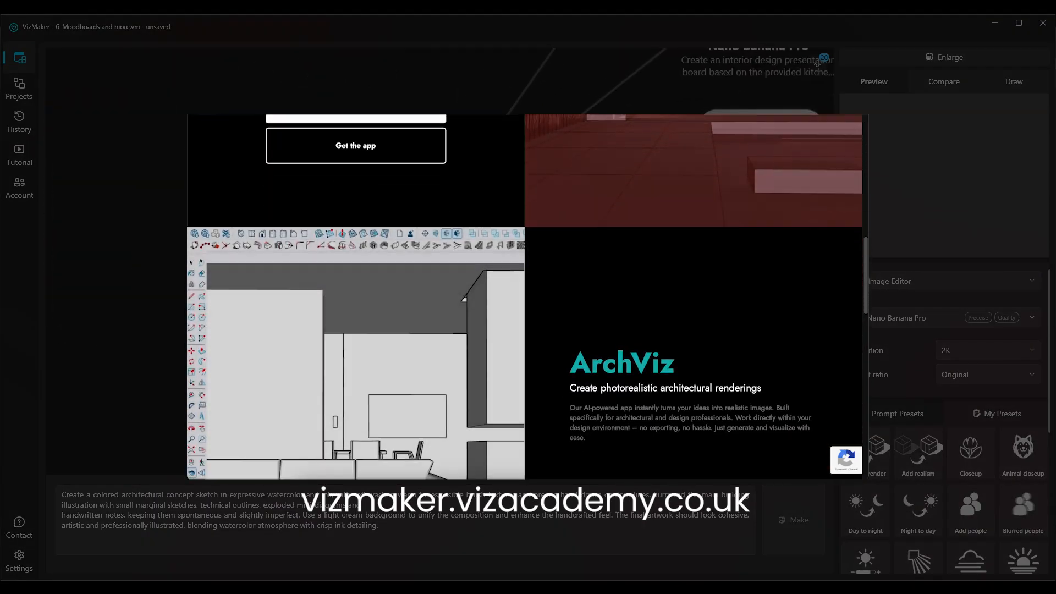